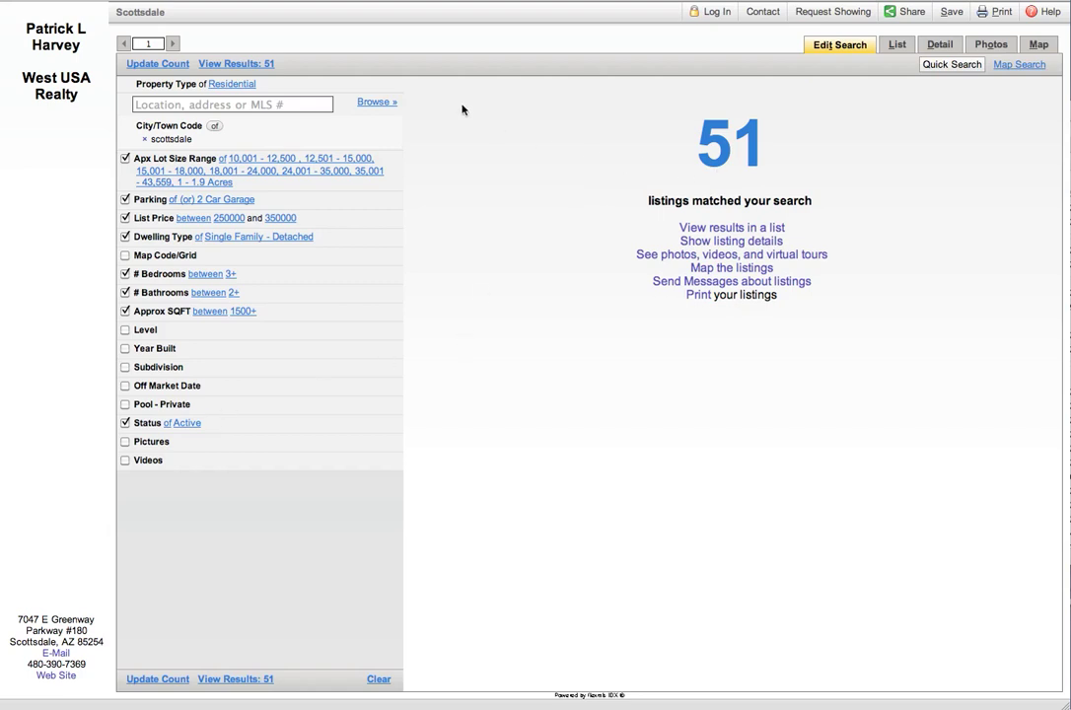
Step: List the 51 matching listings and open the Cactus Glen listing's Detail report
click(228, 64)
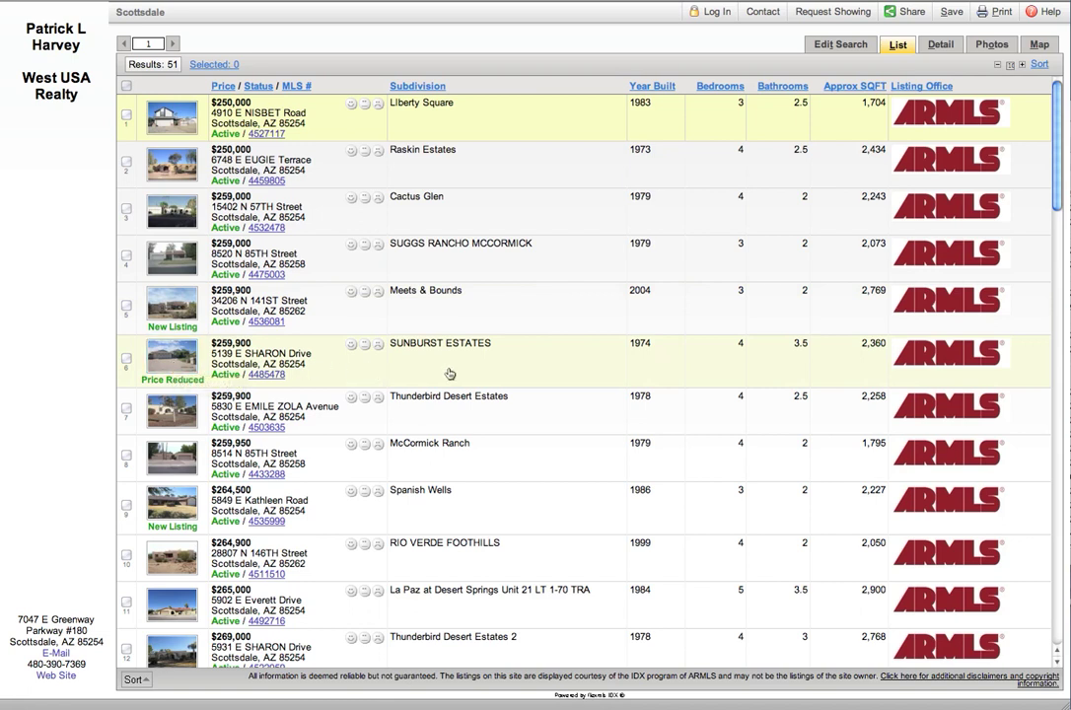
click(334, 216)
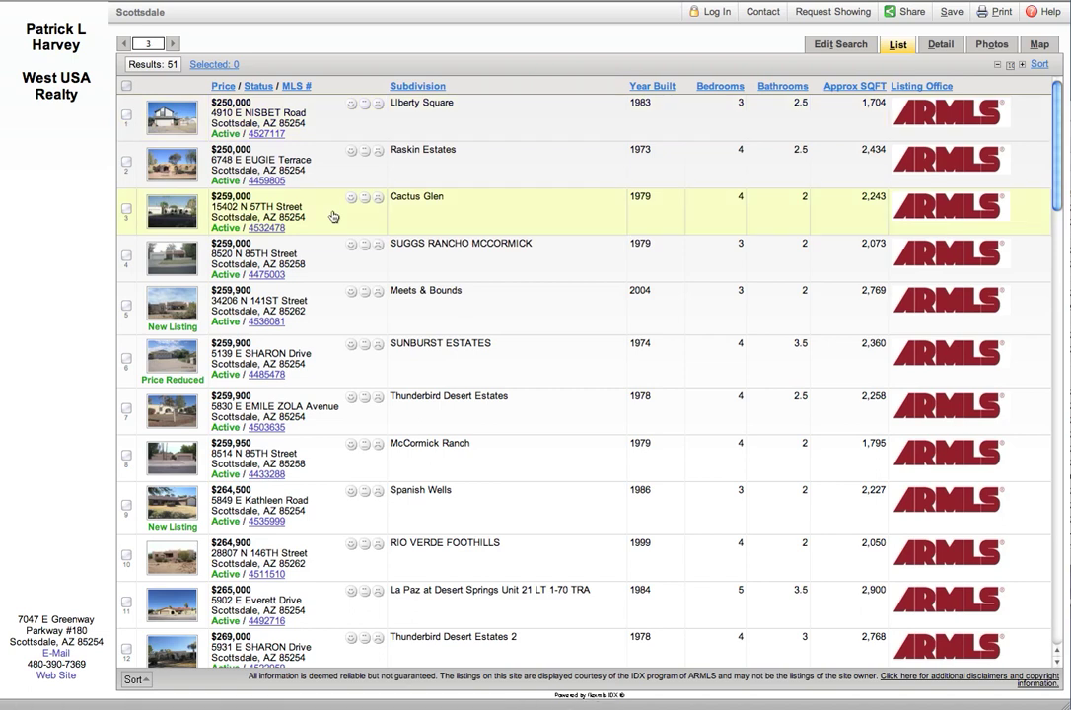
click(941, 46)
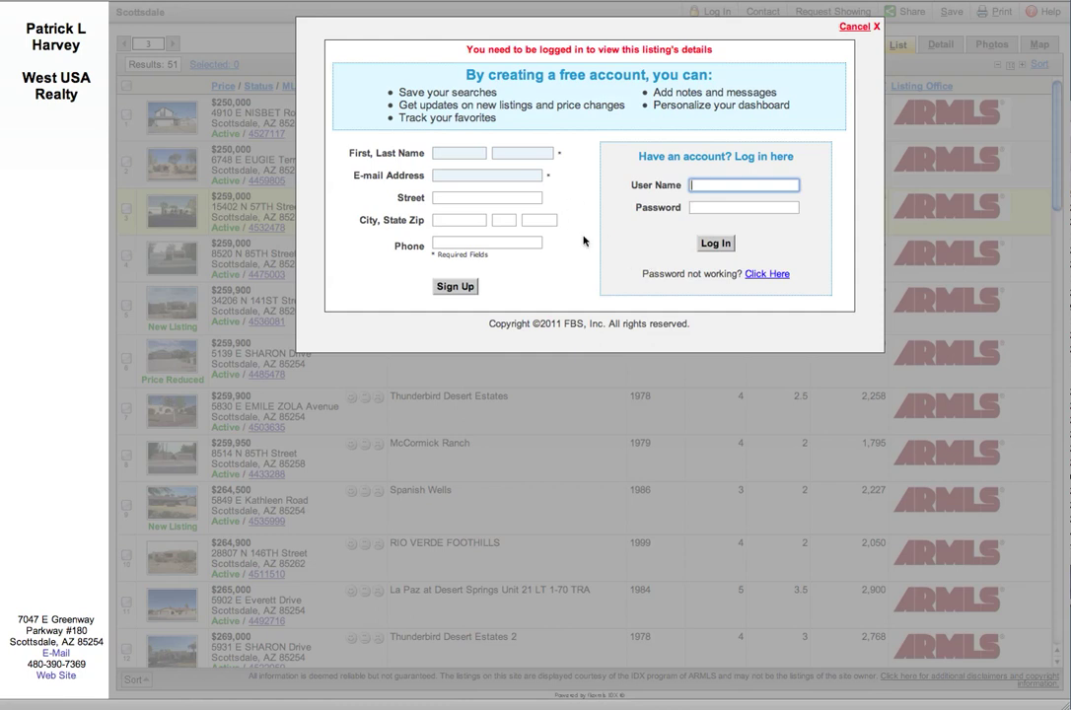
Step: Enter the user's first name, last name and e-mail, let autofill add the rest, and sign up
click(457, 156)
key(Tab)
key(Tab)
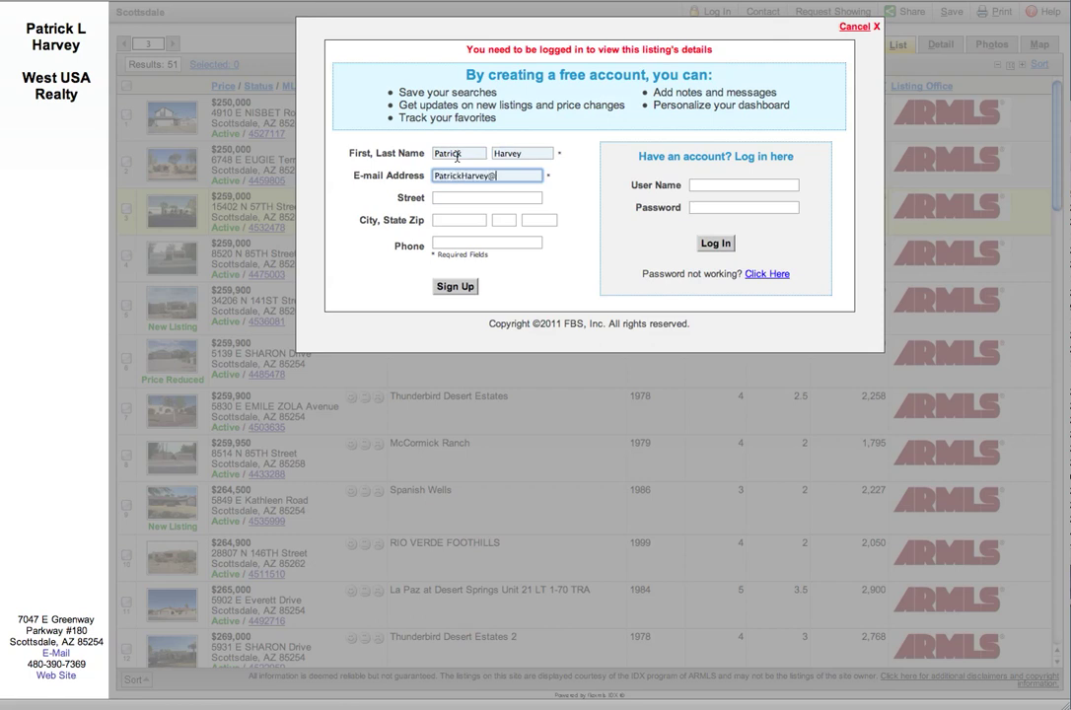
text(t)
key(Tab)
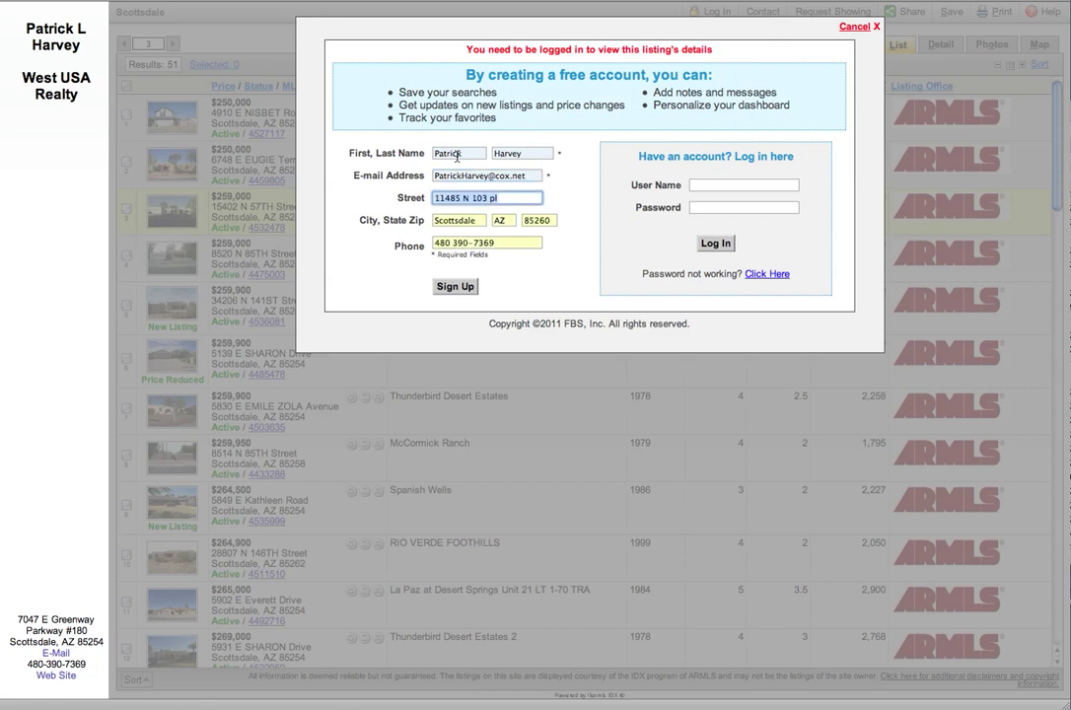
click(449, 287)
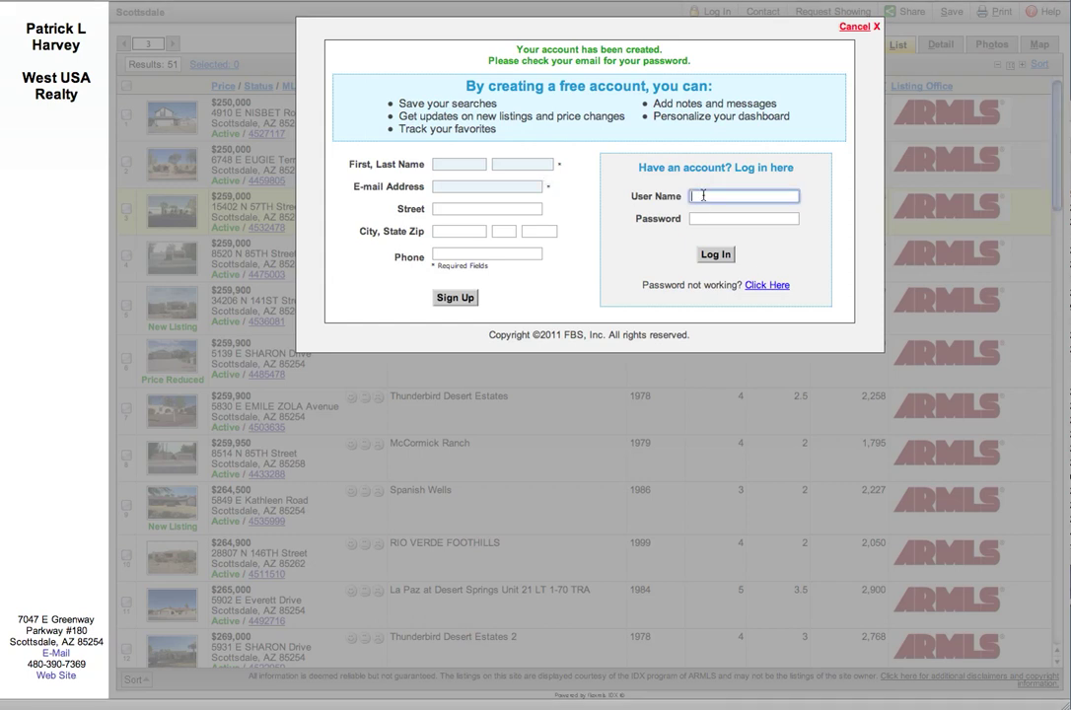
Step: Log in with the new account's e-mail and password, declining Safari's save-password prompt
key(Tab)
text(•••••••••)
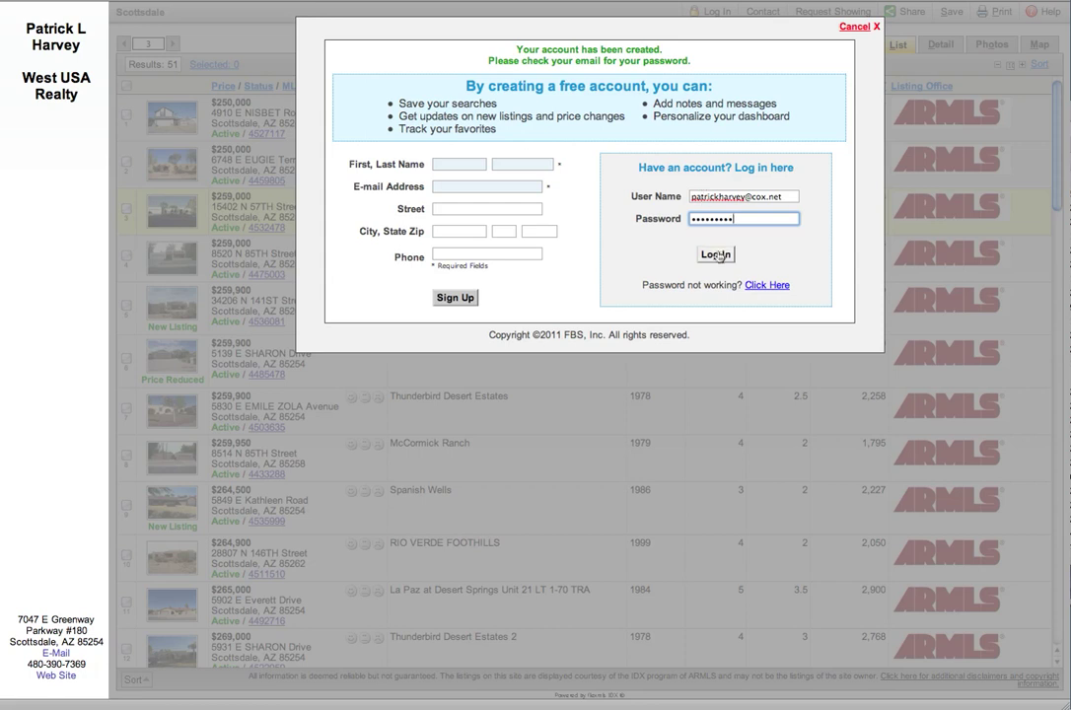
click(717, 256)
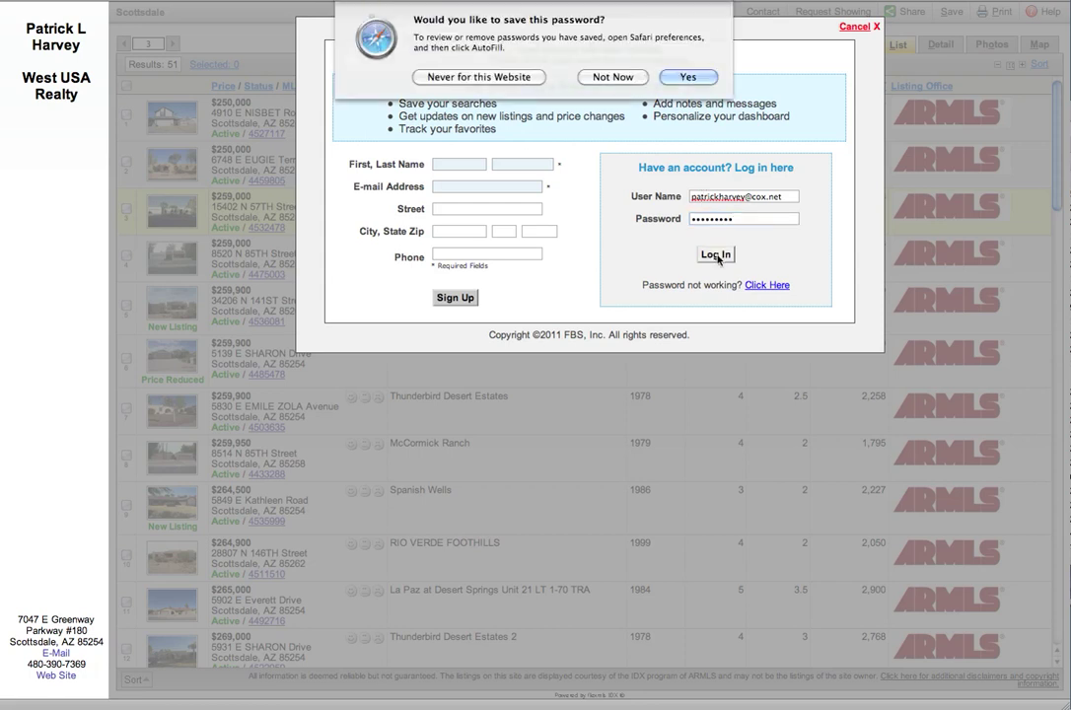
click(613, 77)
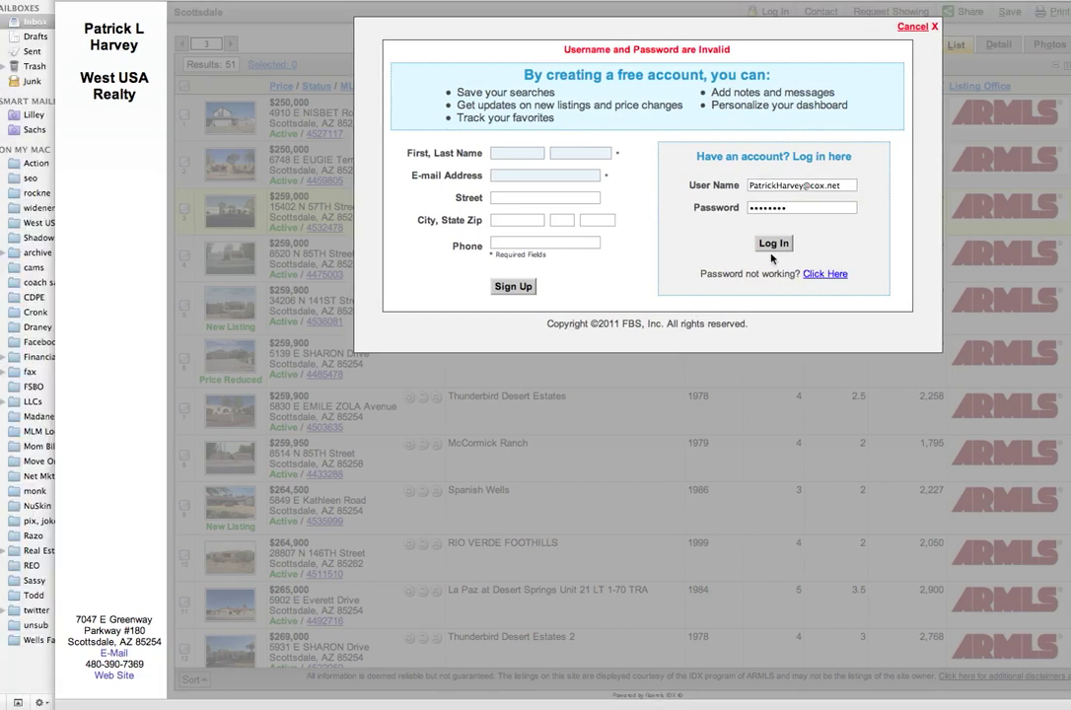
click(774, 245)
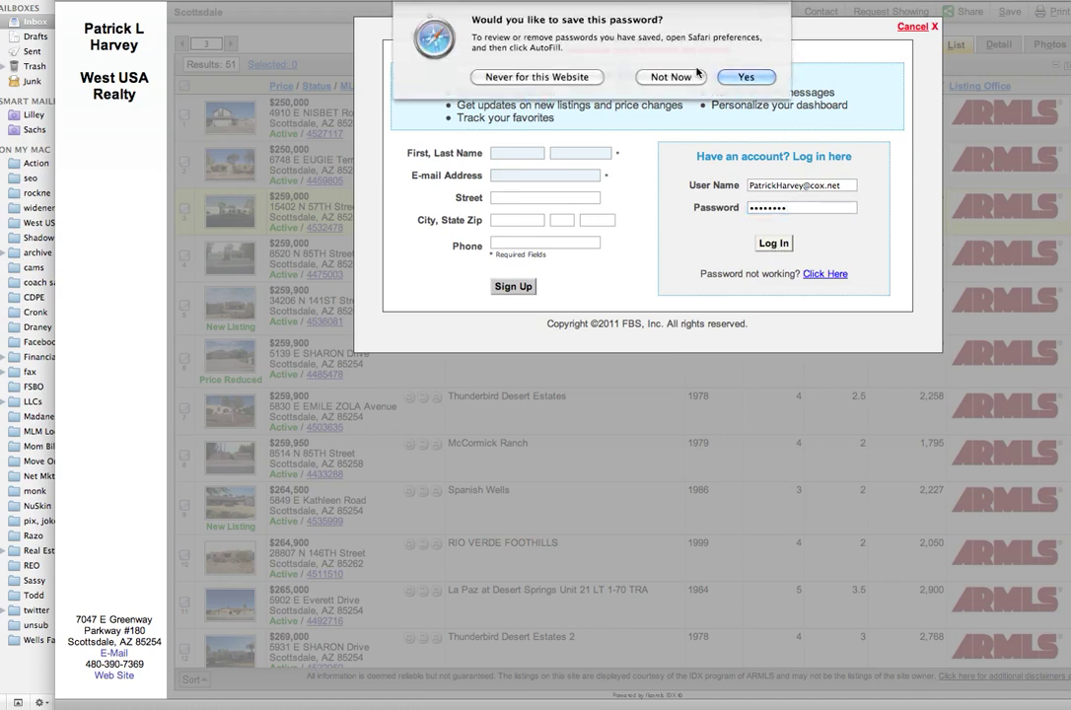
click(671, 77)
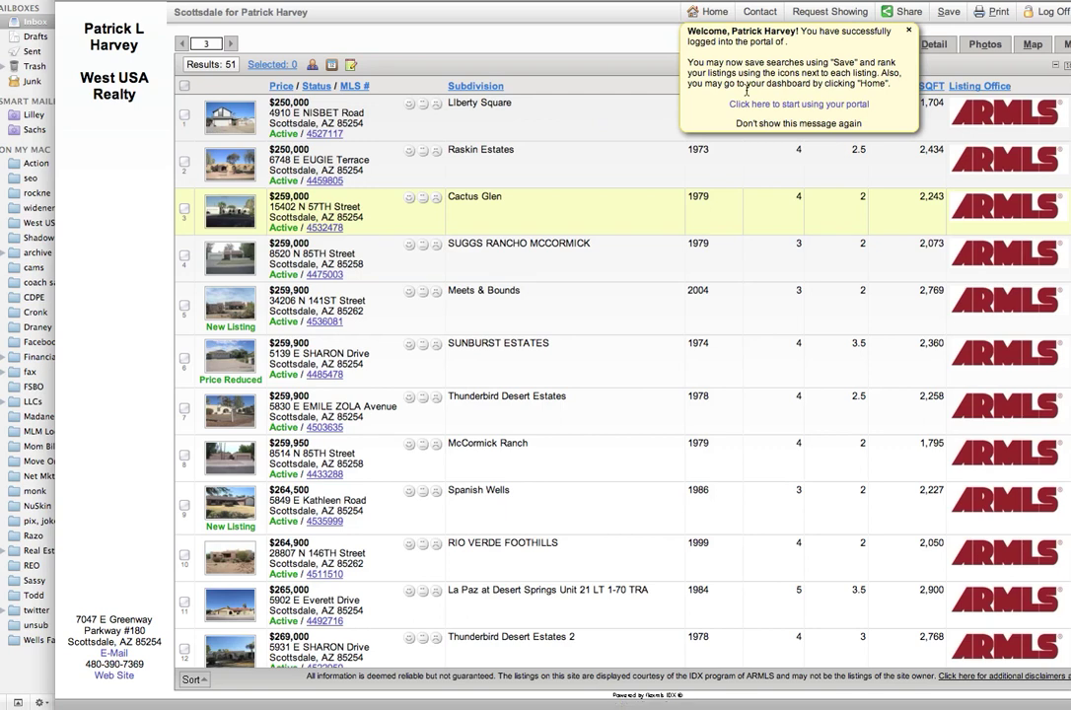
Step: Dismiss the welcome message and view the Cactus Glen $259,000 Detail report
click(908, 35)
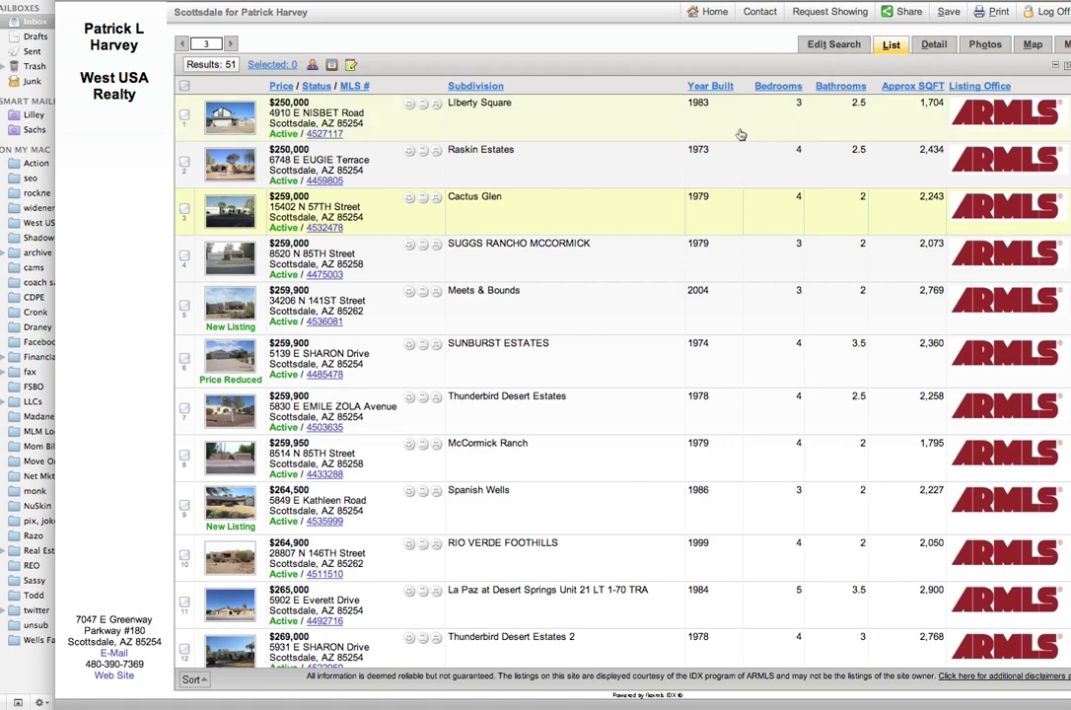
click(660, 217)
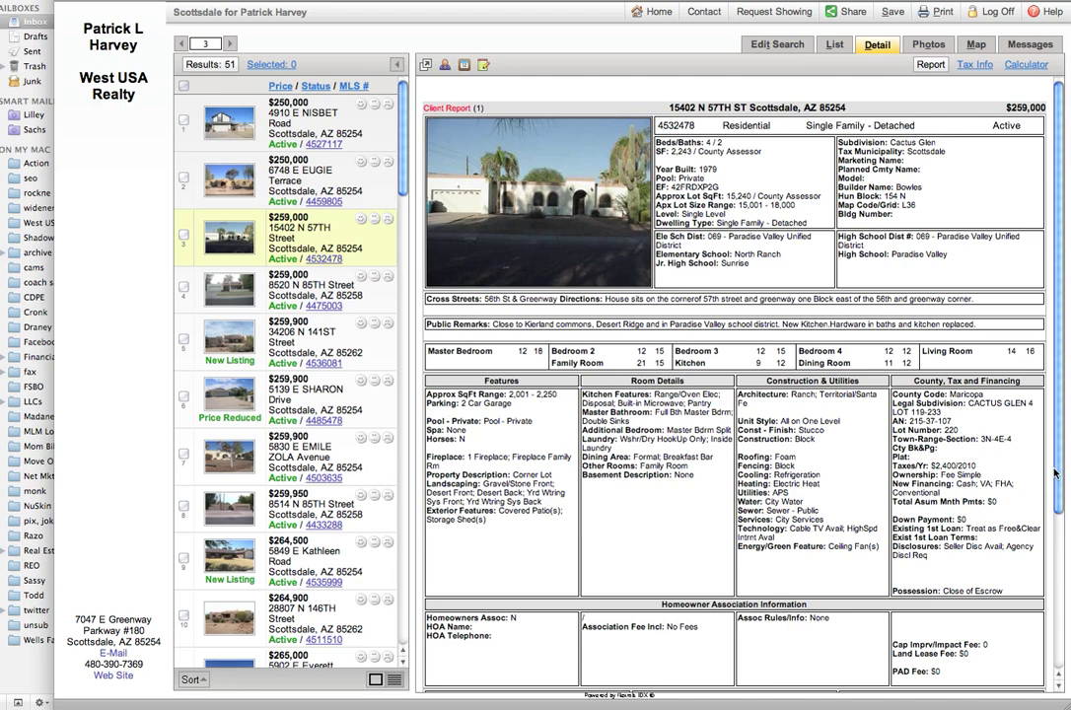
drag(1054, 449, 1061, 613)
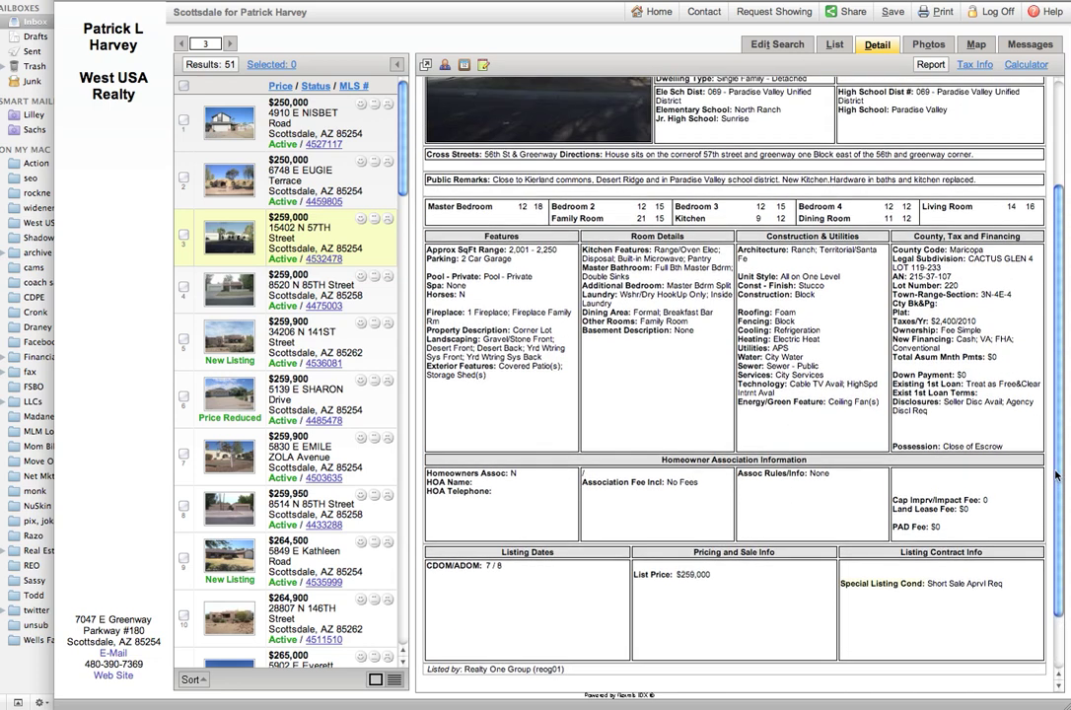
scroll(1056, 475, up, 3)
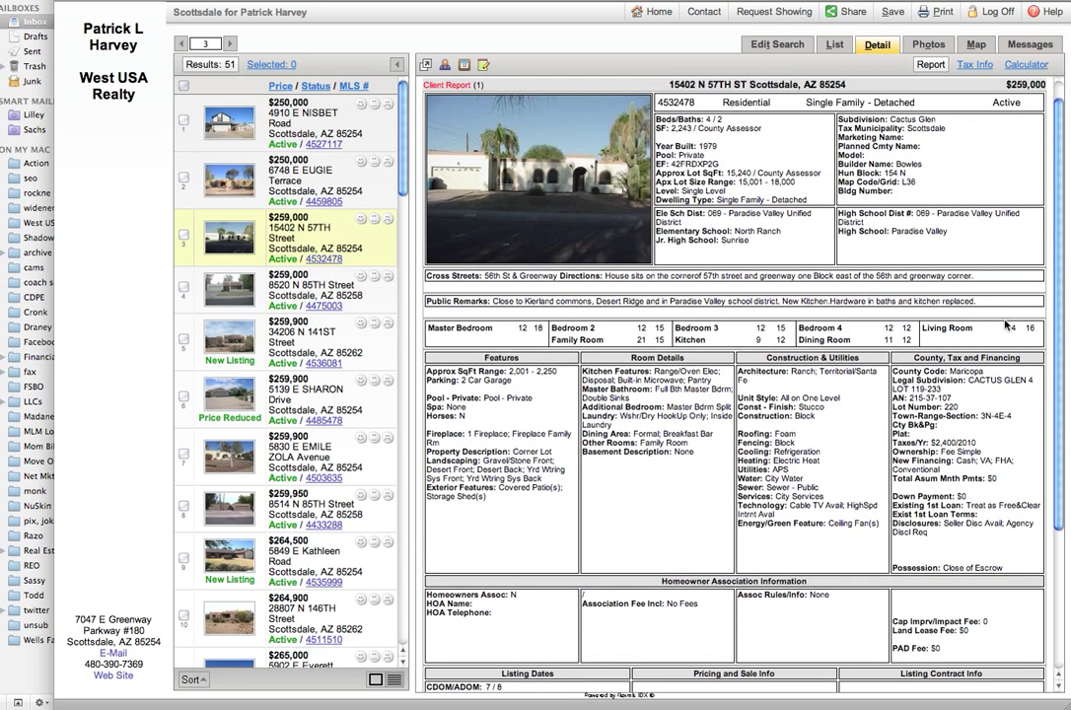
click(927, 47)
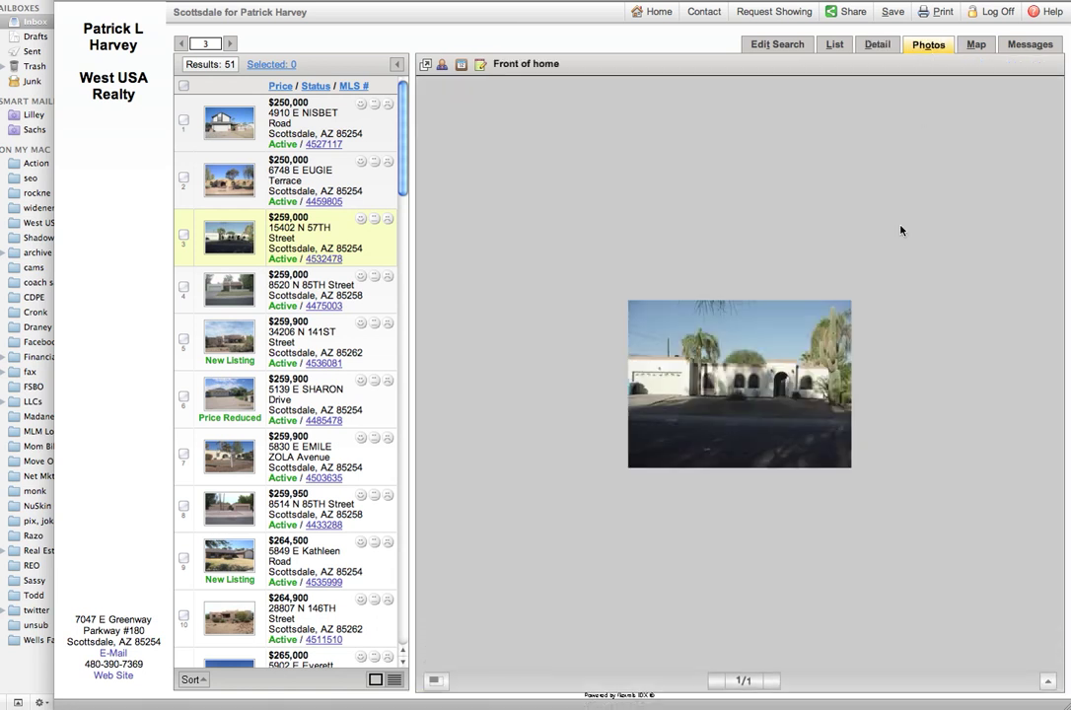
click(318, 290)
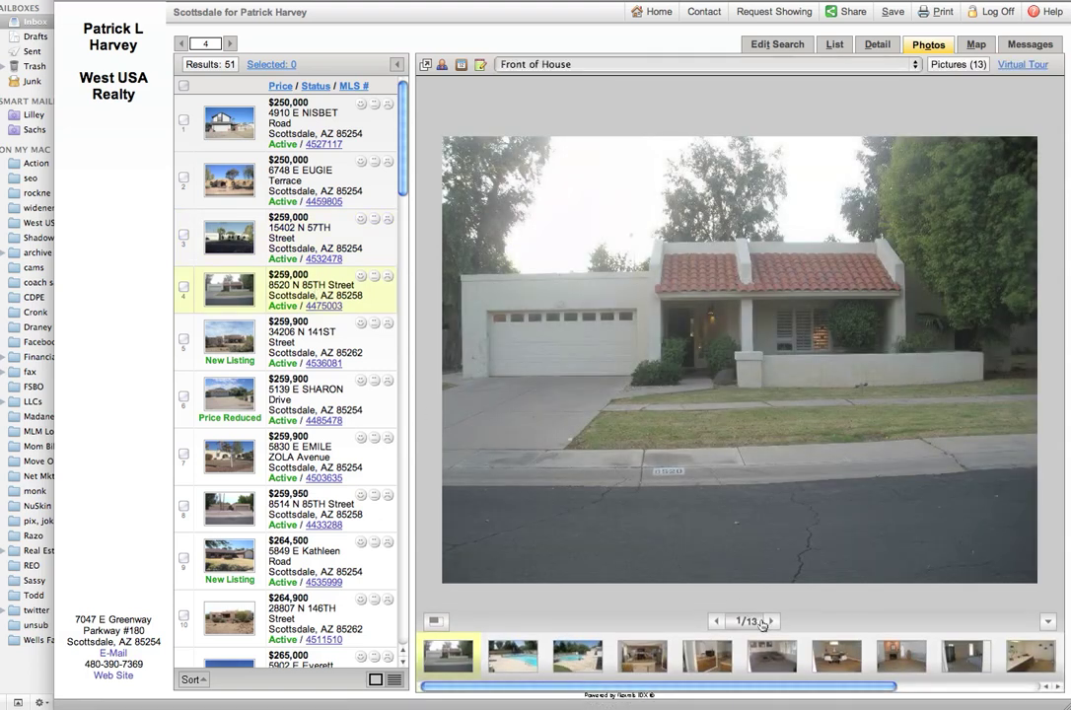
click(769, 622)
click(770, 622)
click(770, 622)
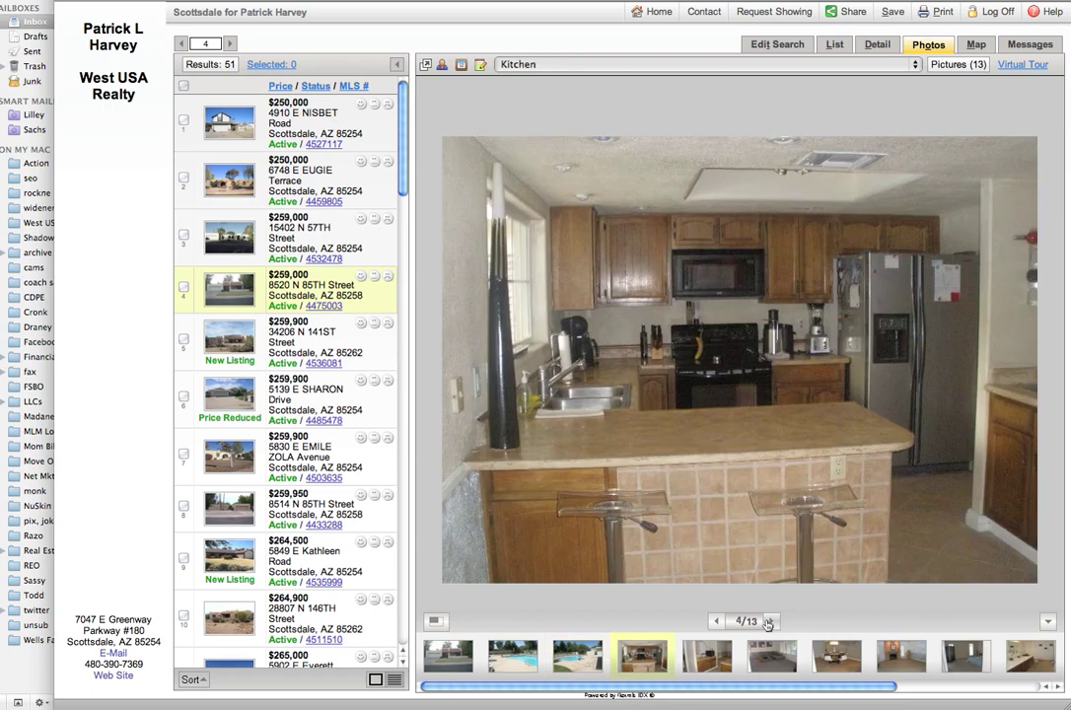
click(770, 622)
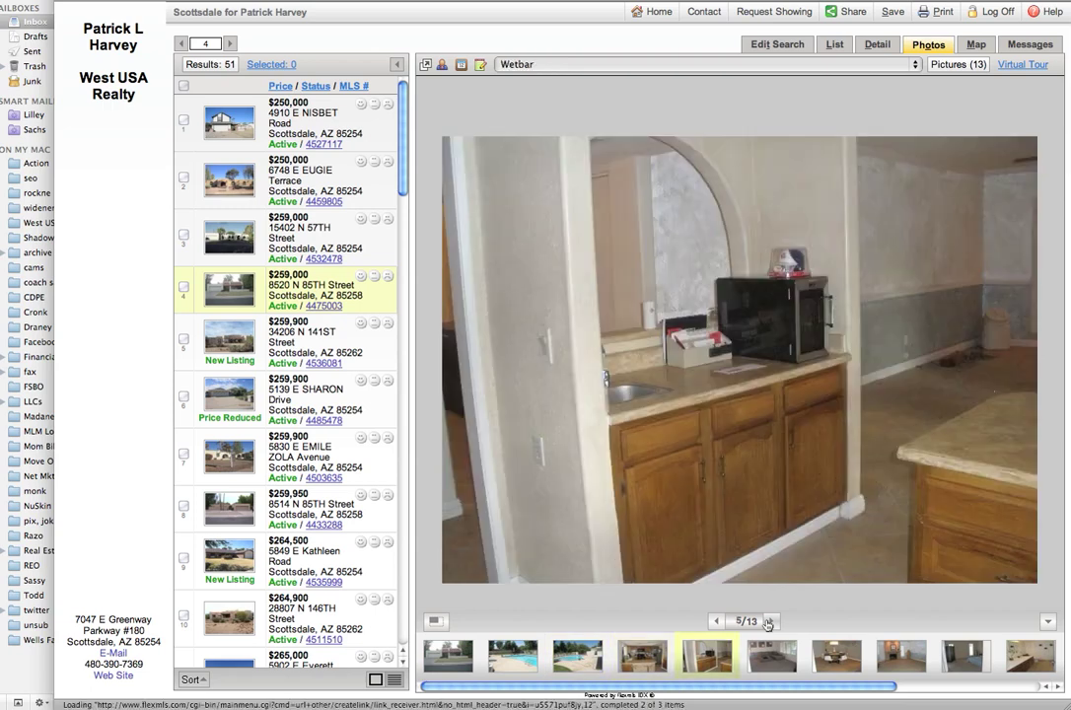
click(769, 622)
Step: Page through the remaining photos to Bedroom2 and switch to the Map view
click(770, 621)
click(770, 621)
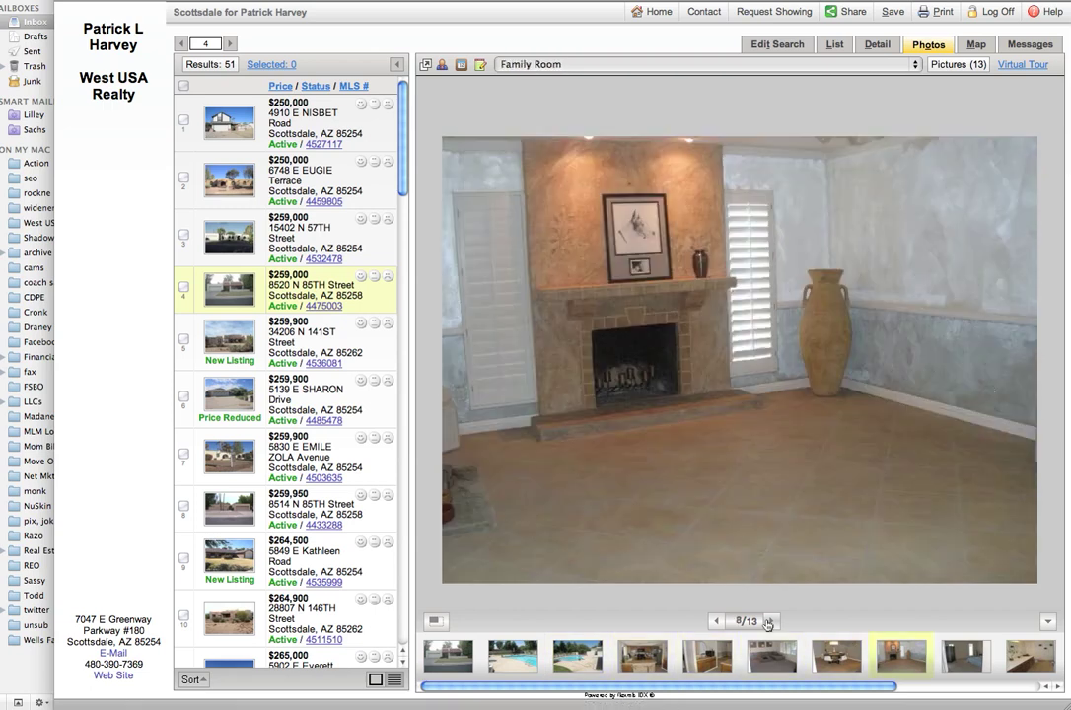
click(769, 621)
click(769, 622)
click(769, 621)
click(769, 621)
click(769, 621)
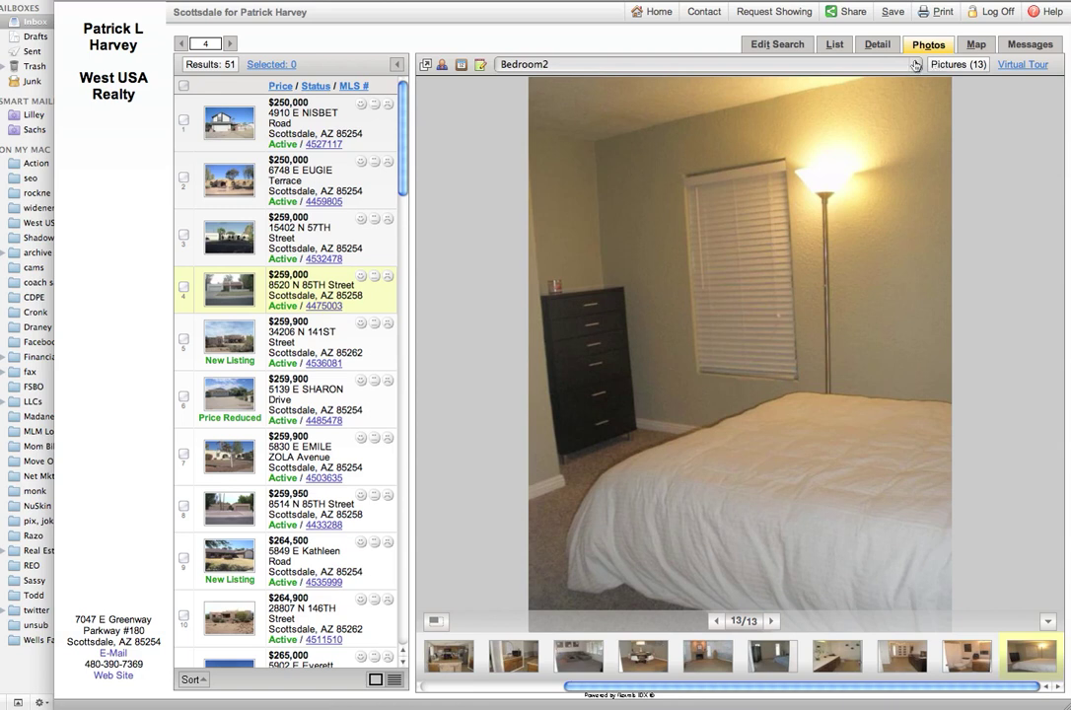
click(976, 44)
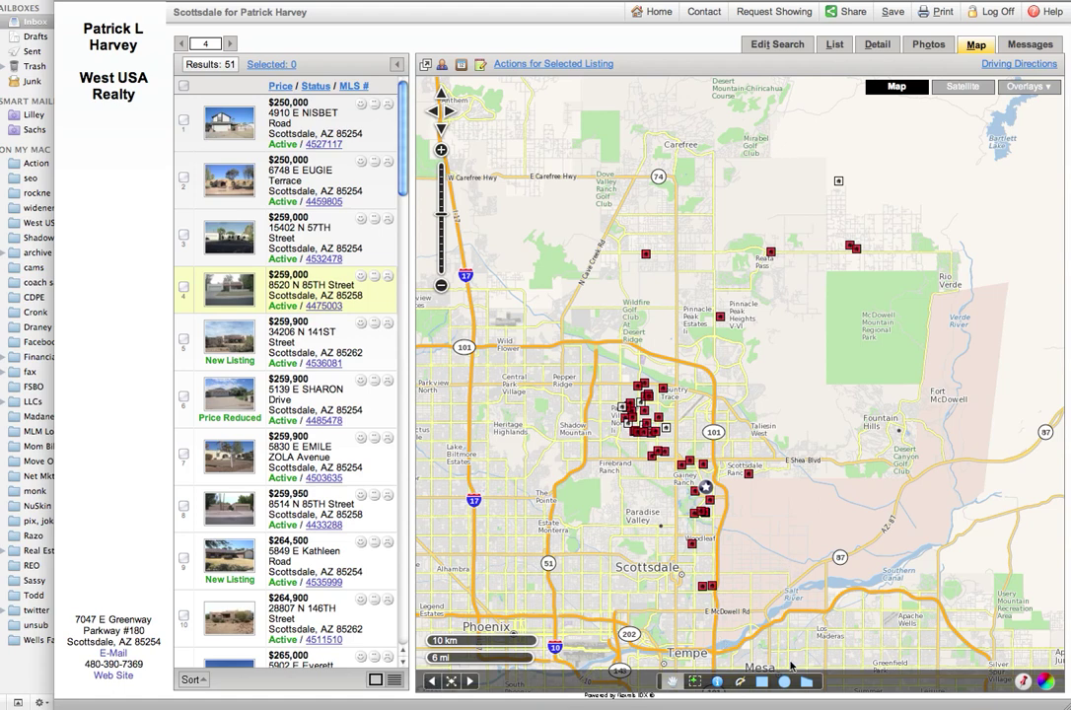
Step: Draw a rectangle over central Scottsdale, narrowing the results from 51 to 42
click(761, 683)
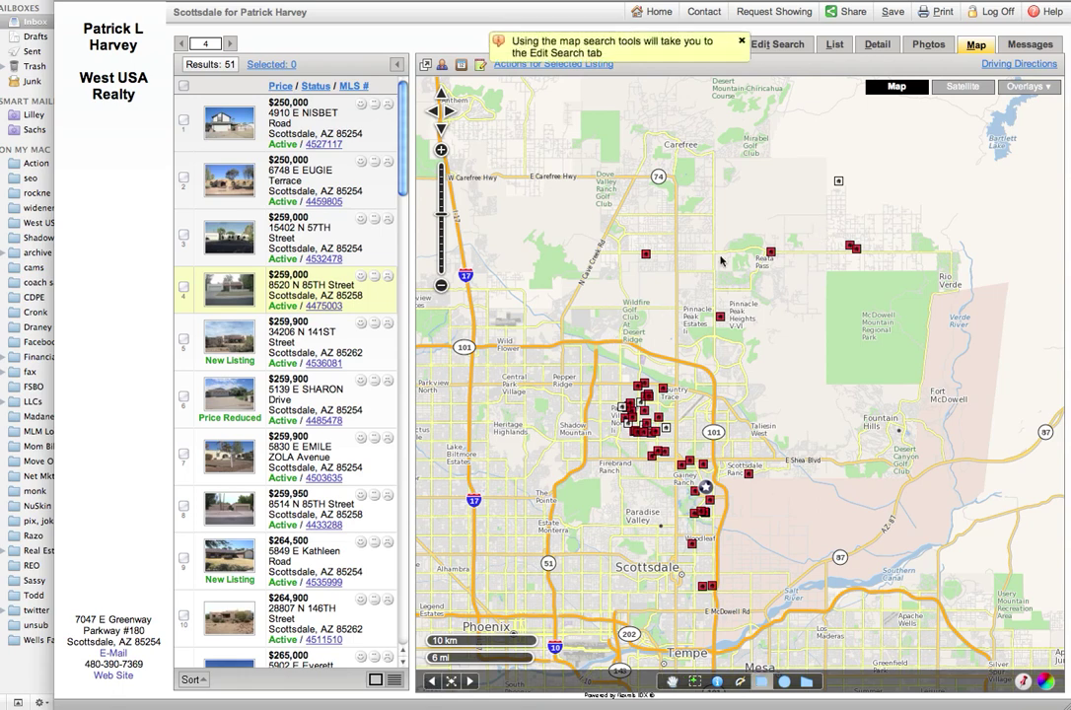
drag(587, 355, 771, 530)
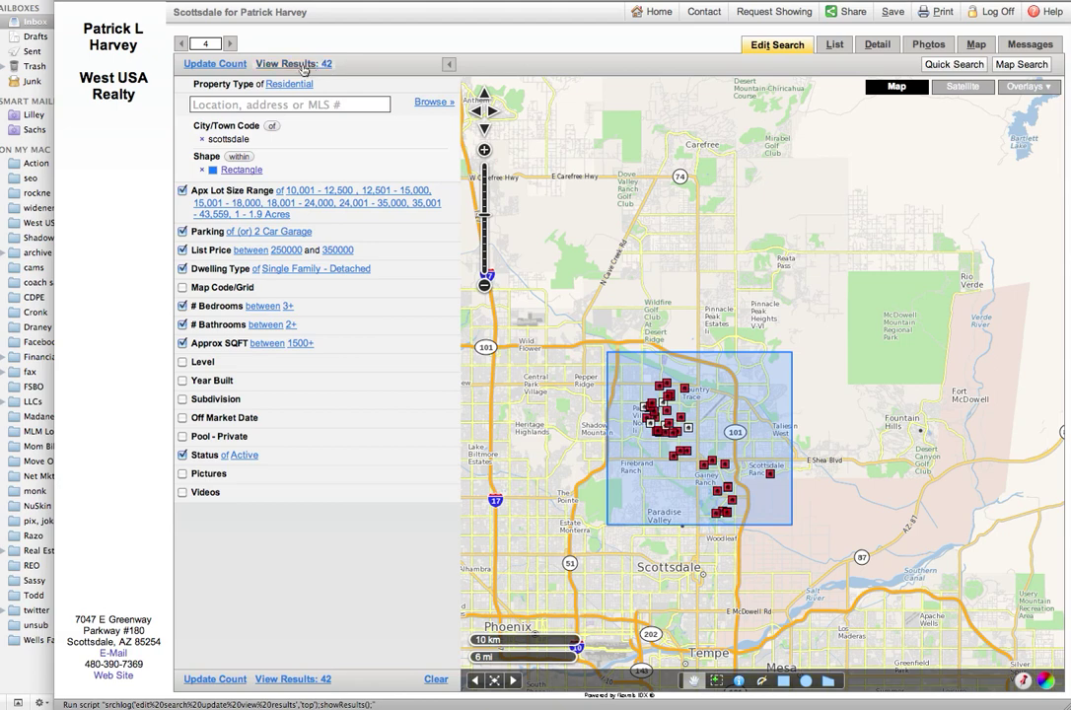
click(259, 63)
click(344, 292)
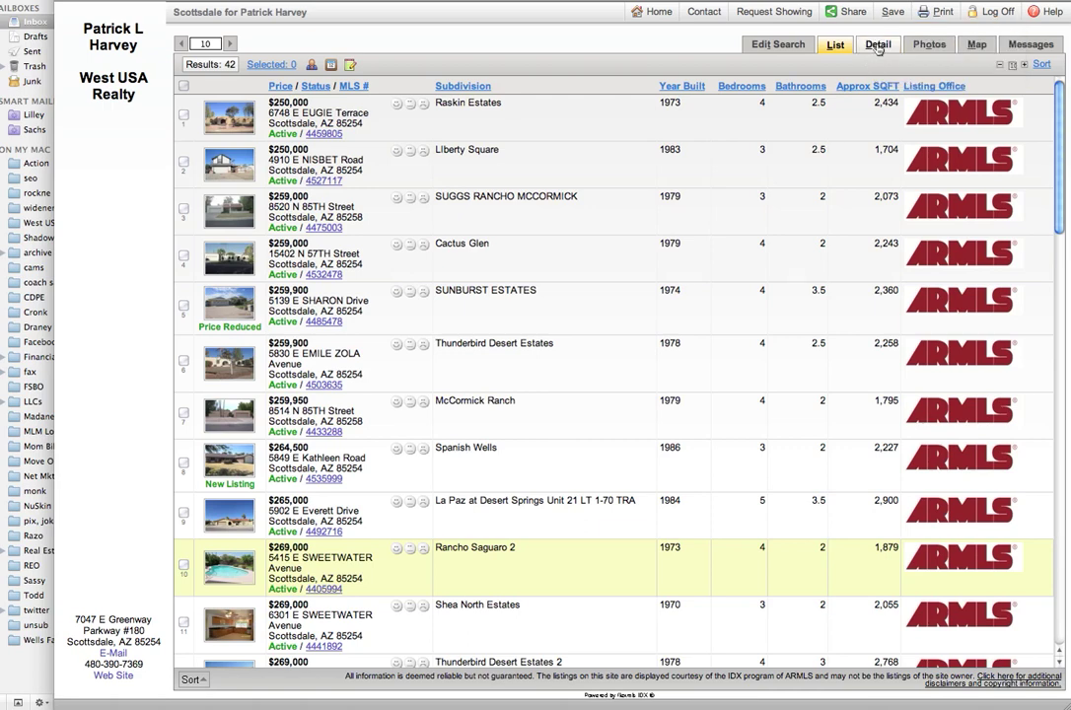
click(878, 45)
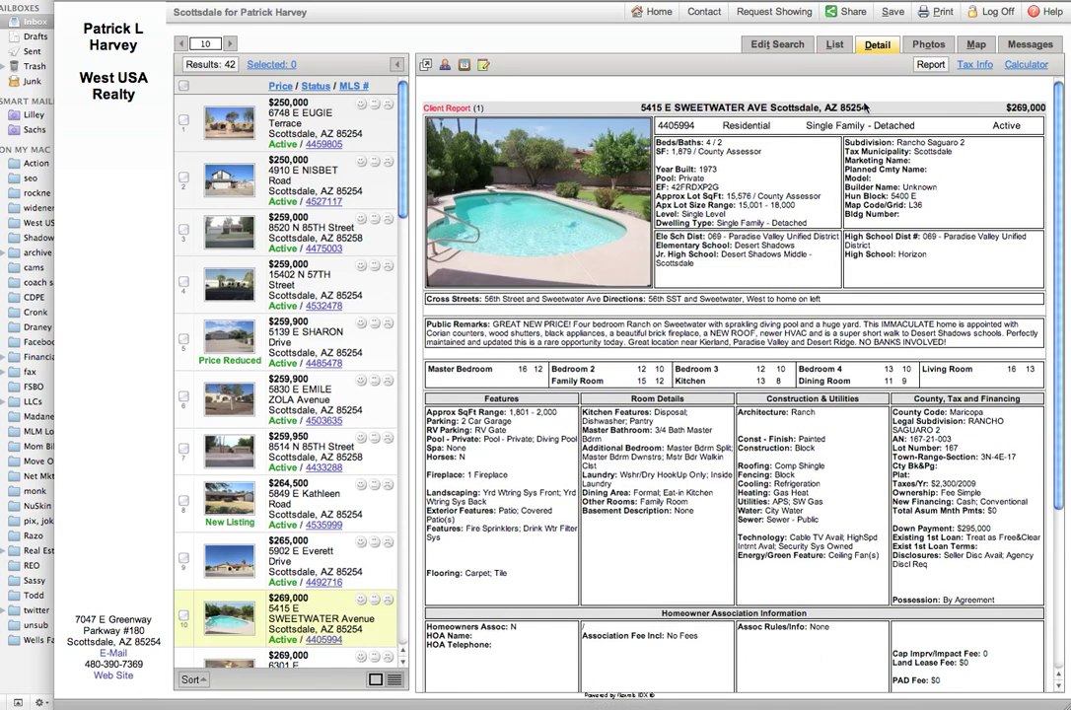
click(928, 44)
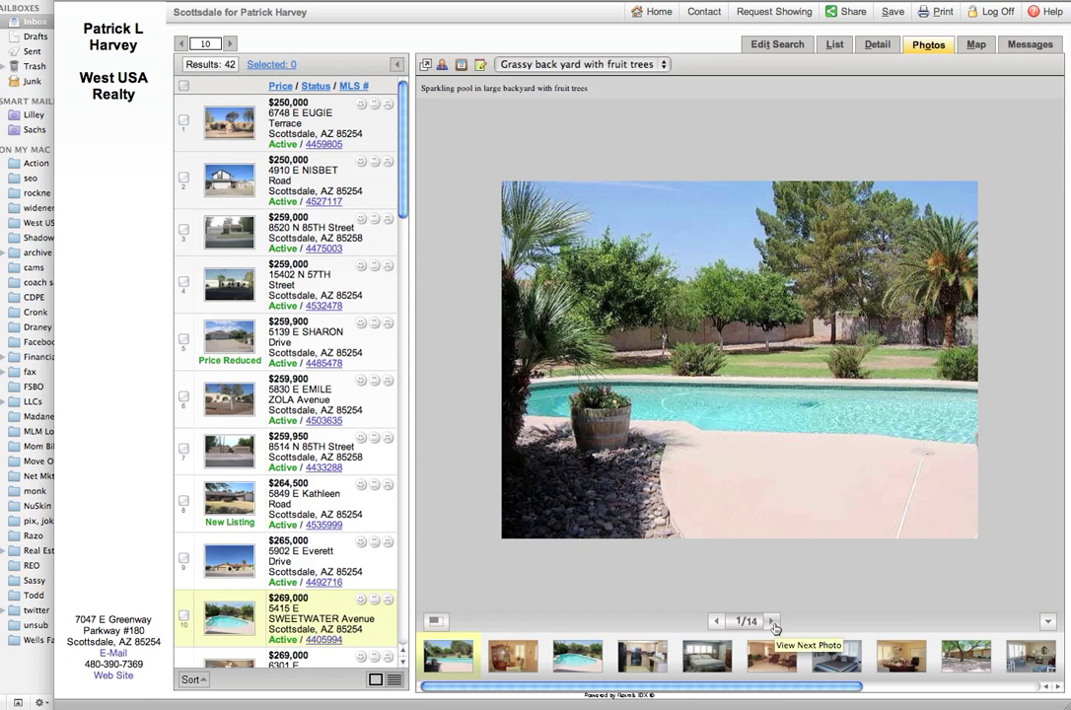
click(774, 622)
click(773, 622)
click(773, 621)
click(774, 621)
click(774, 621)
click(774, 621)
click(774, 621)
click(773, 621)
click(774, 621)
click(773, 621)
click(773, 621)
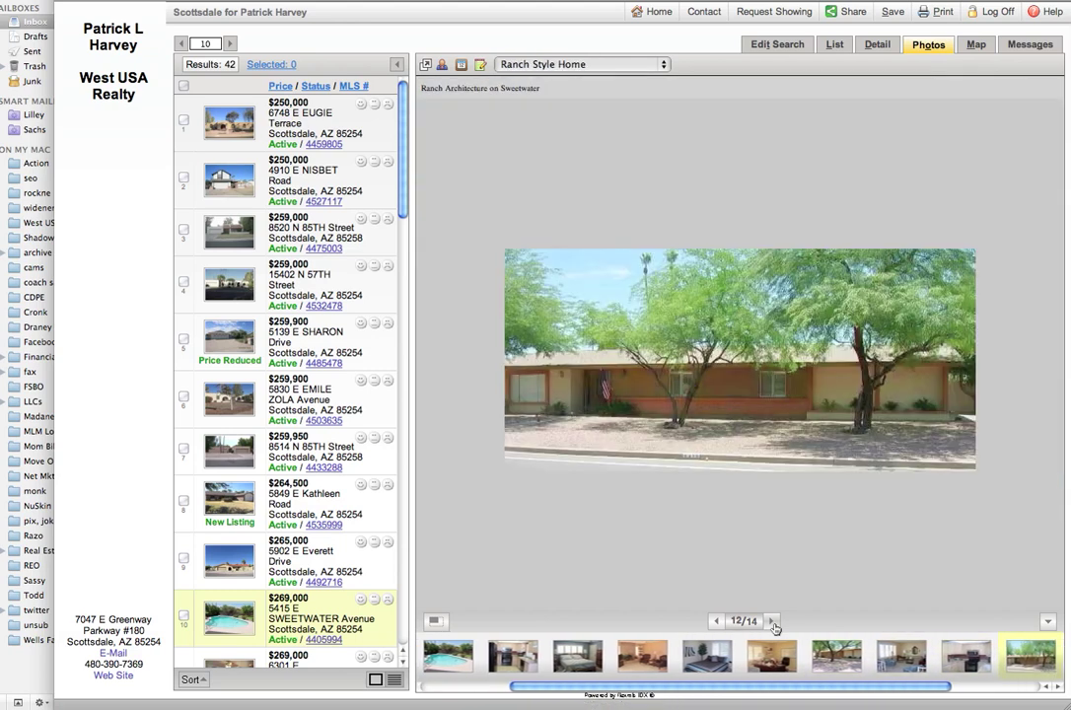
click(773, 621)
click(774, 622)
click(773, 621)
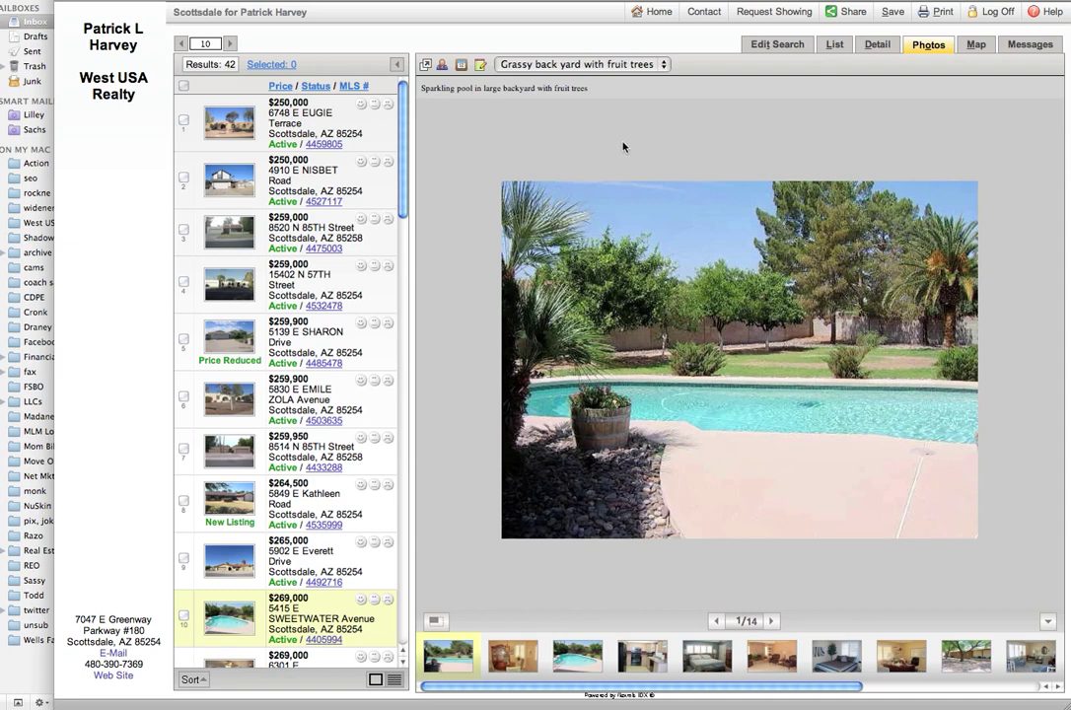
Step: Edit the search to limit Apx Lot Size to the 1 – 7,500 range
click(779, 46)
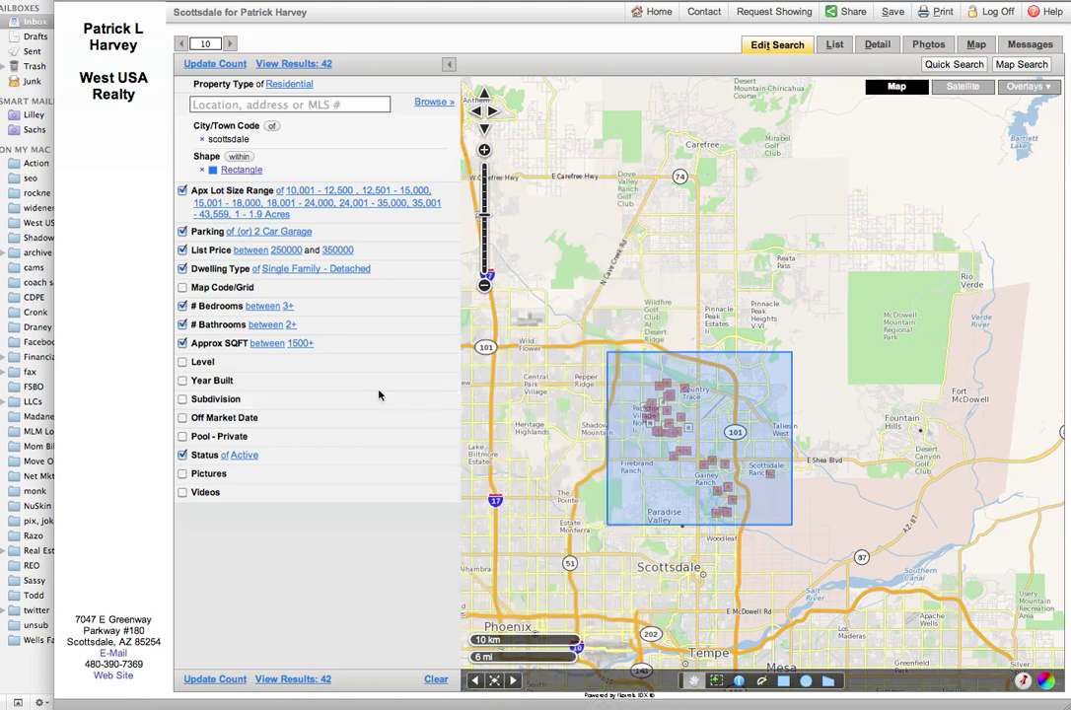
click(302, 197)
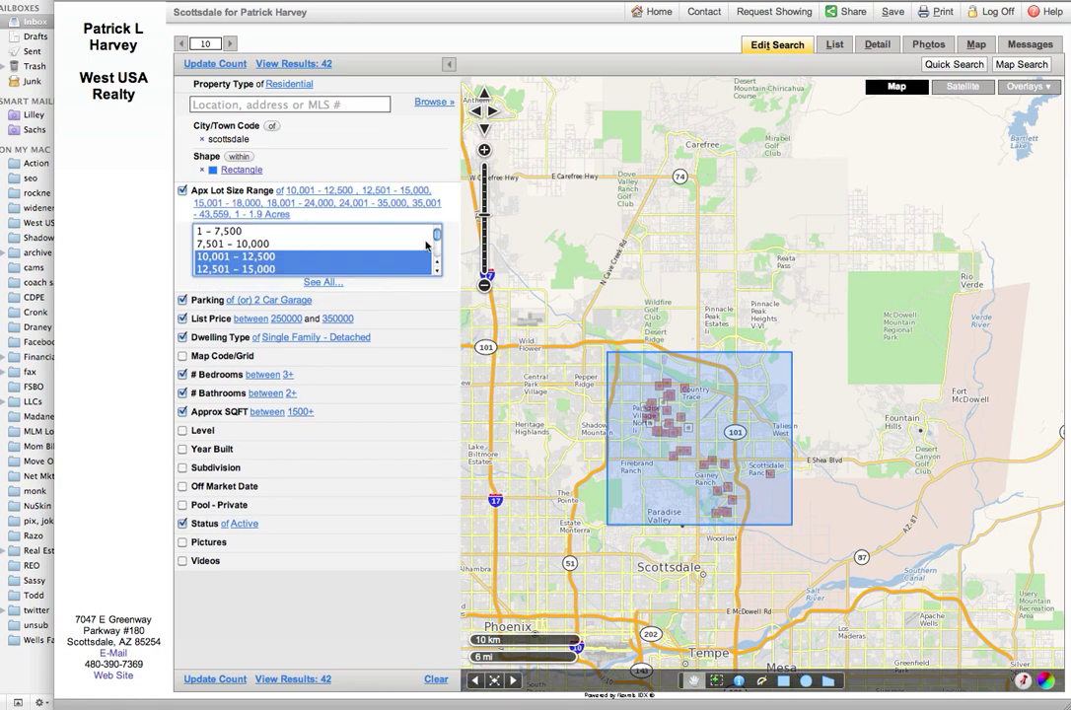
scroll(437, 247, down, 3)
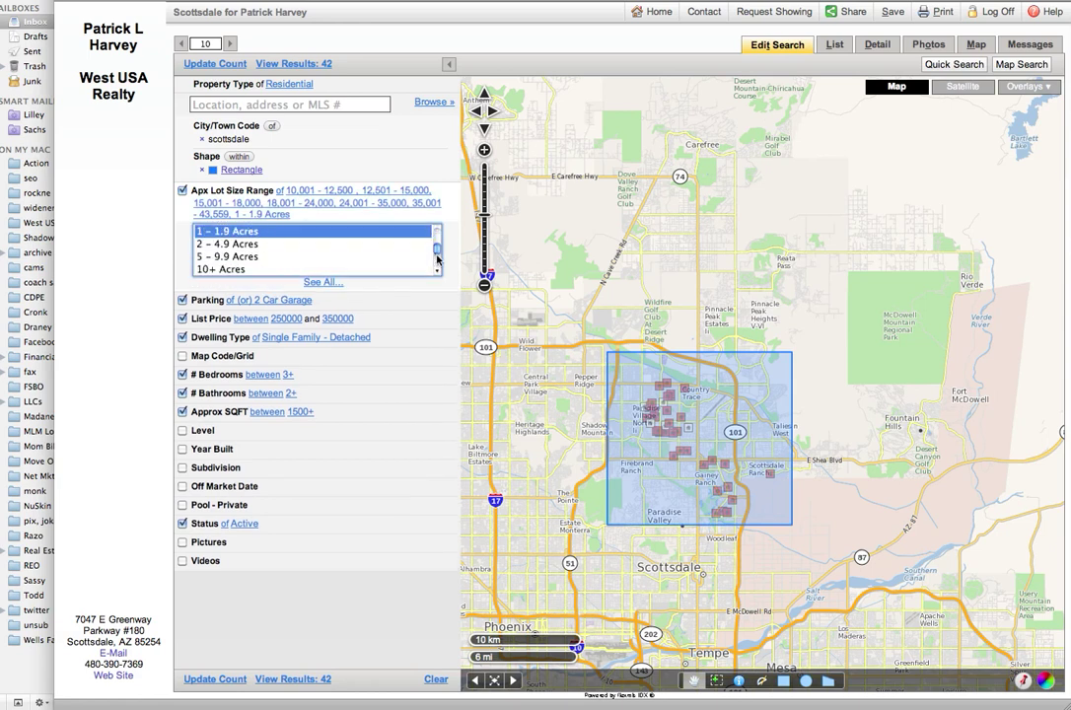
scroll(438, 248, up, 2)
scroll(439, 247, up, 2)
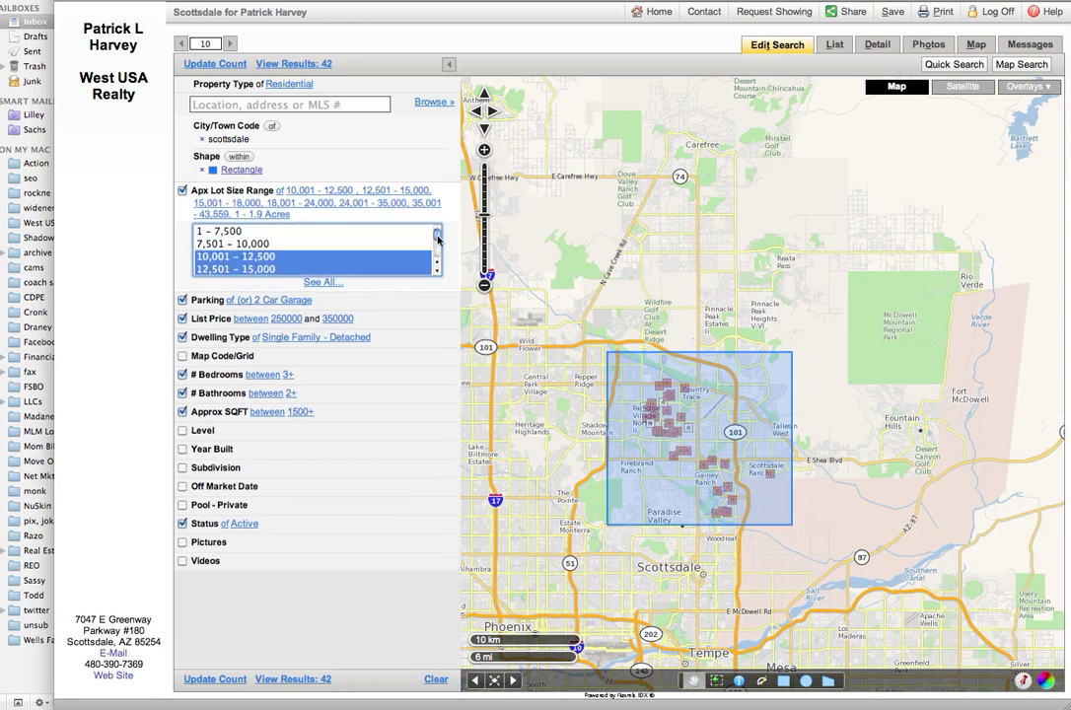
click(239, 235)
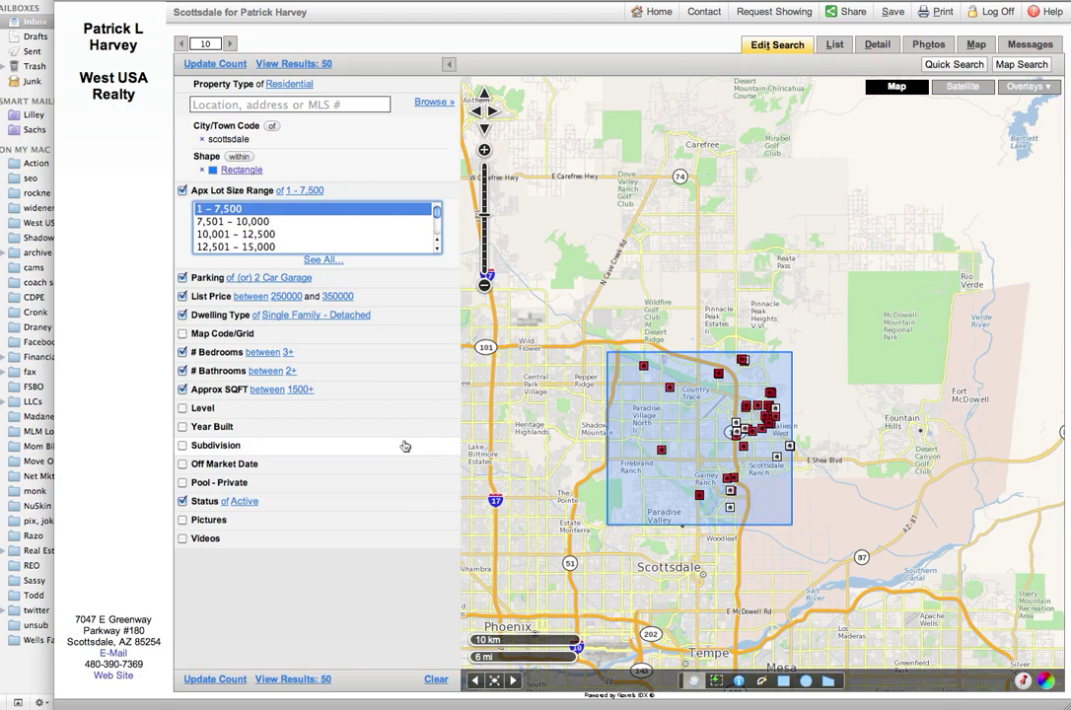
Step: Set List Price to no minimum, maximum 250000, and Dwelling Type to Townhouse
click(286, 296)
click(238, 316)
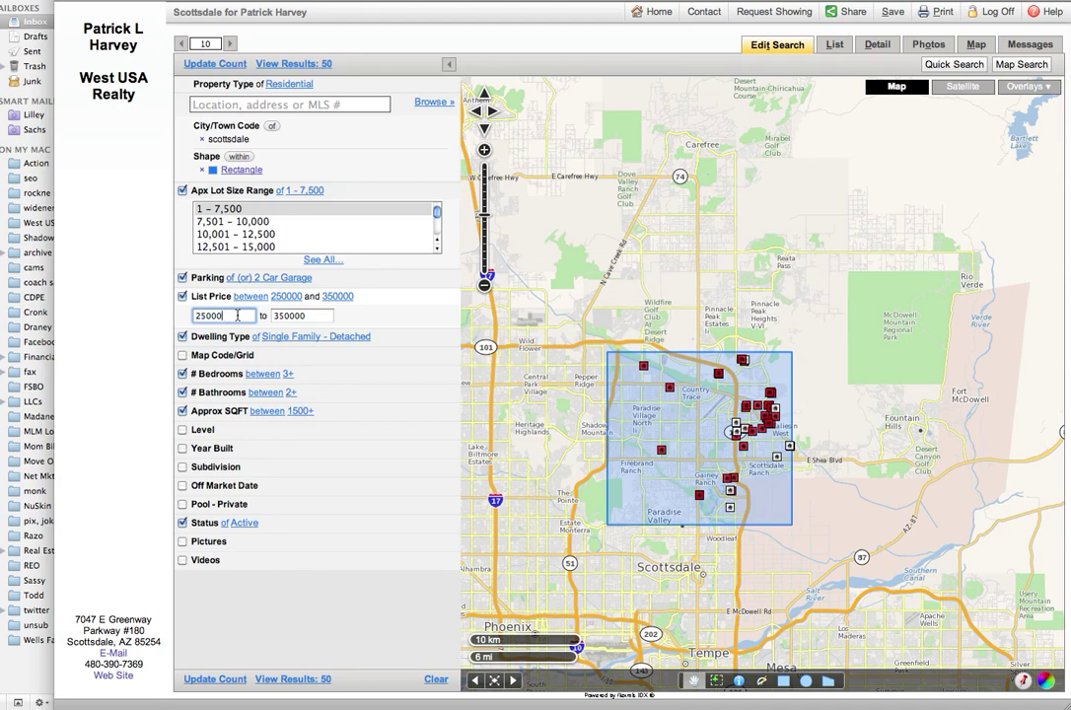
key(BackSpace)
key(BackSpace)
click(306, 315)
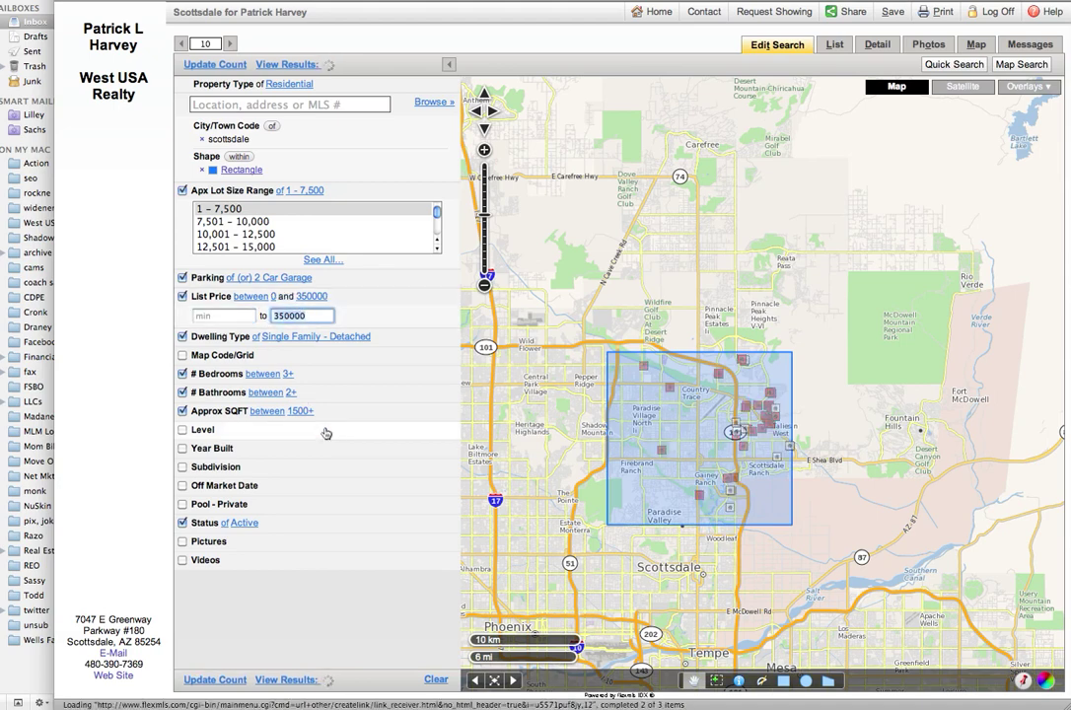
text(250000)
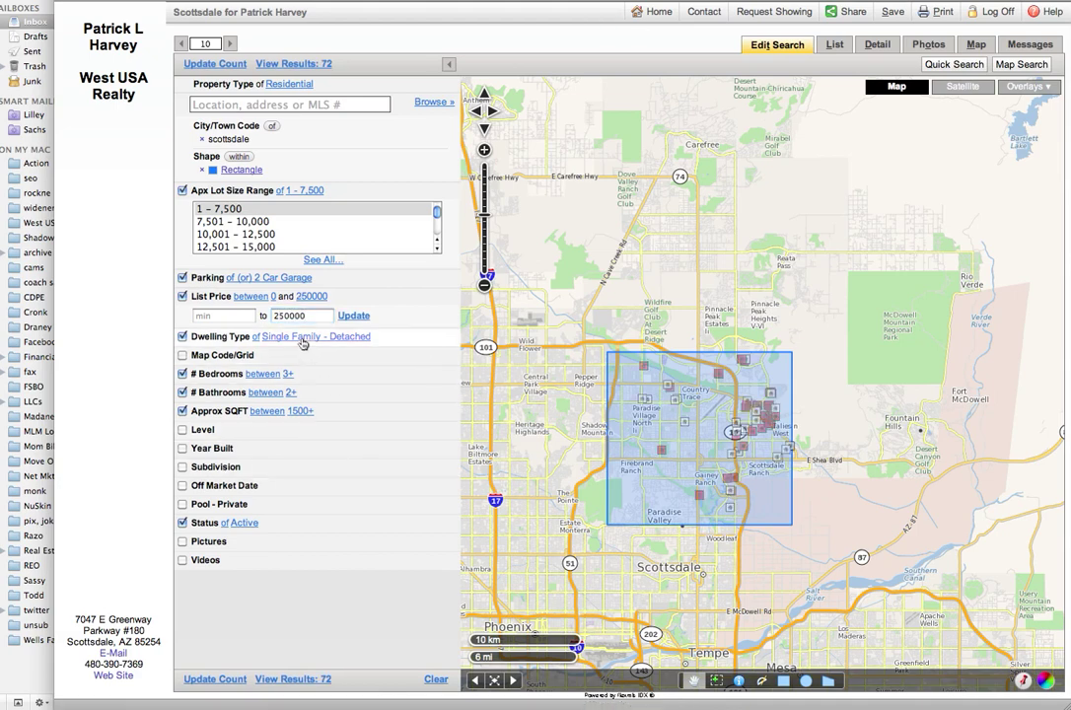
click(305, 339)
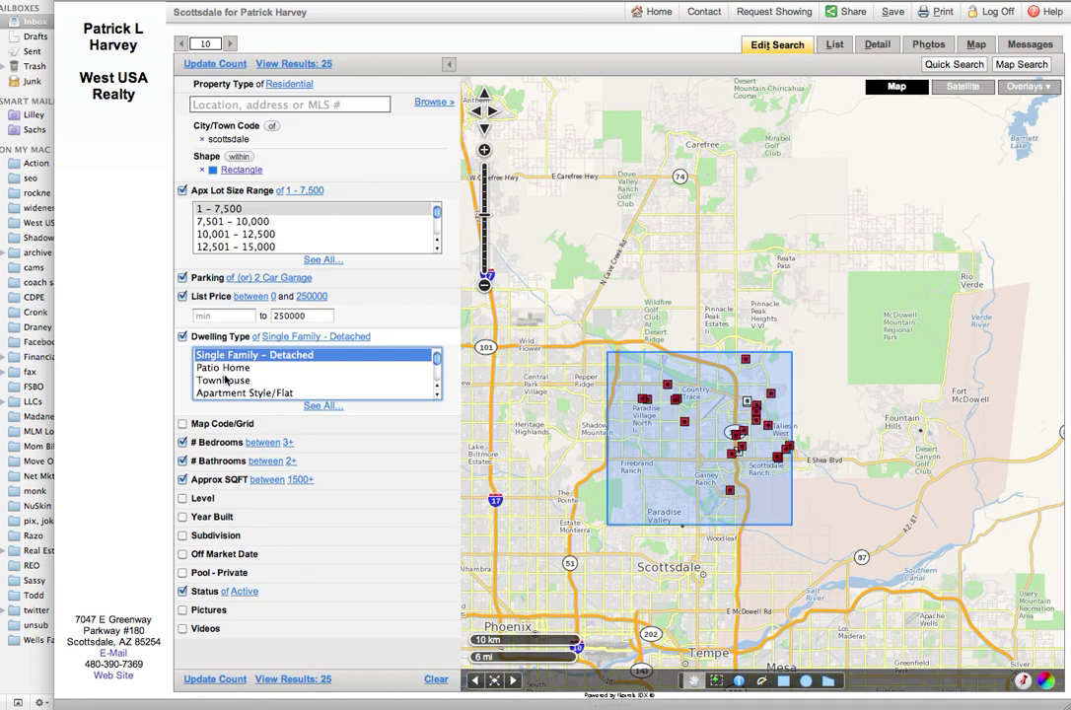
click(209, 380)
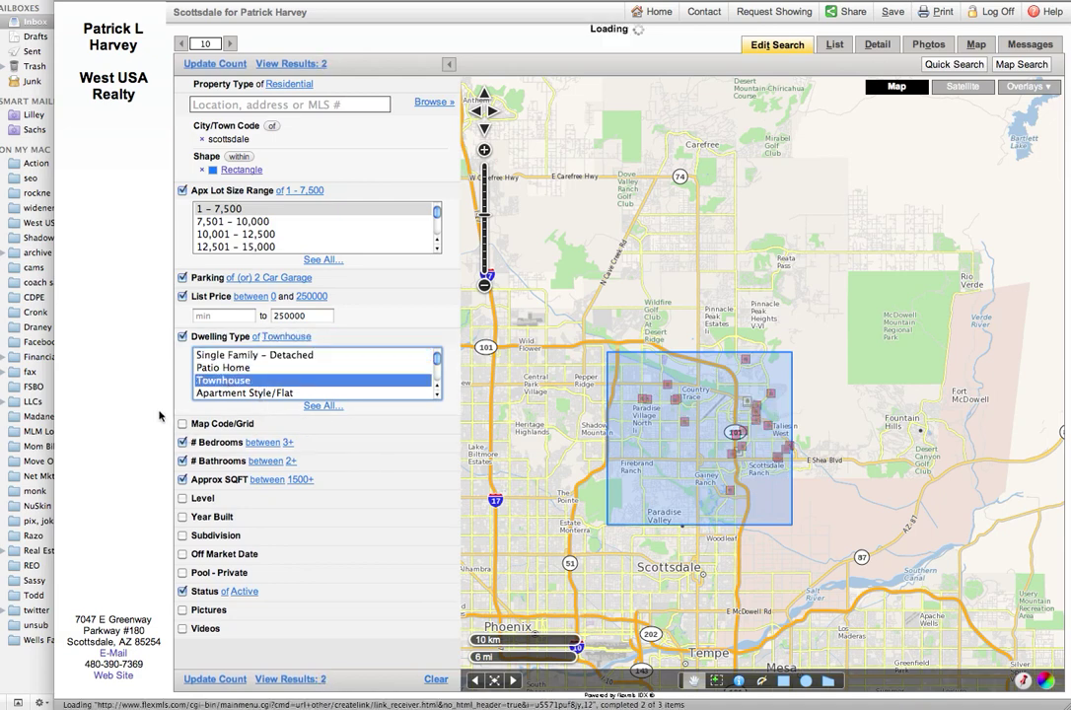
Step: Restrict Bedrooms to a range of 2 to 2
click(108, 435)
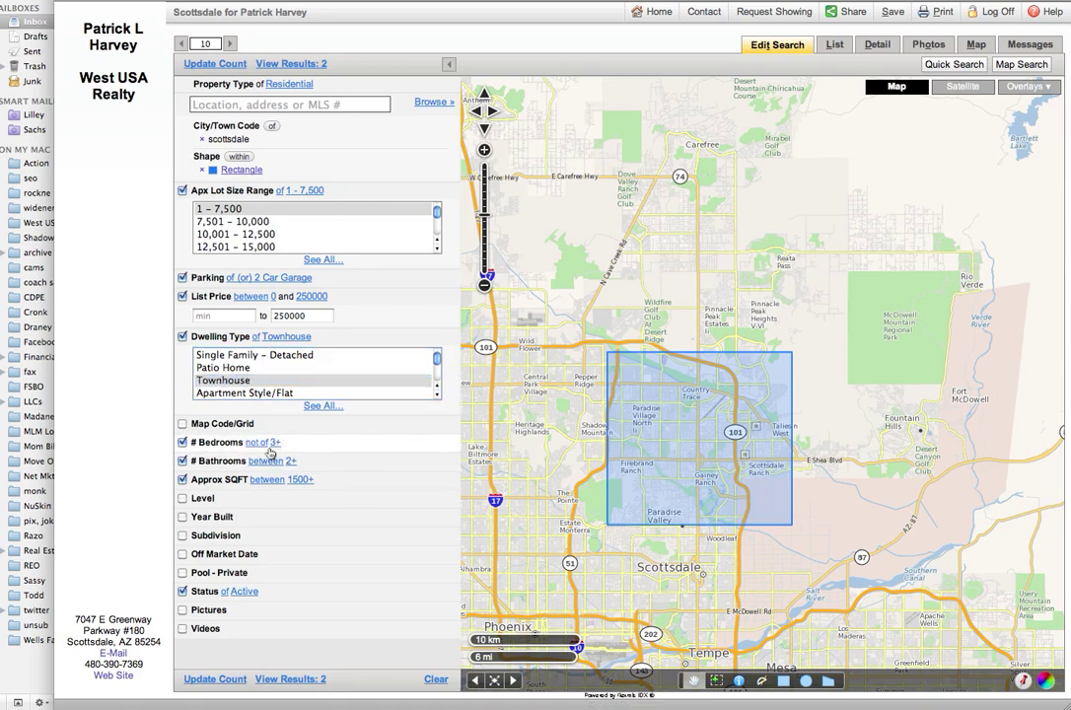
click(275, 445)
click(266, 445)
click(262, 446)
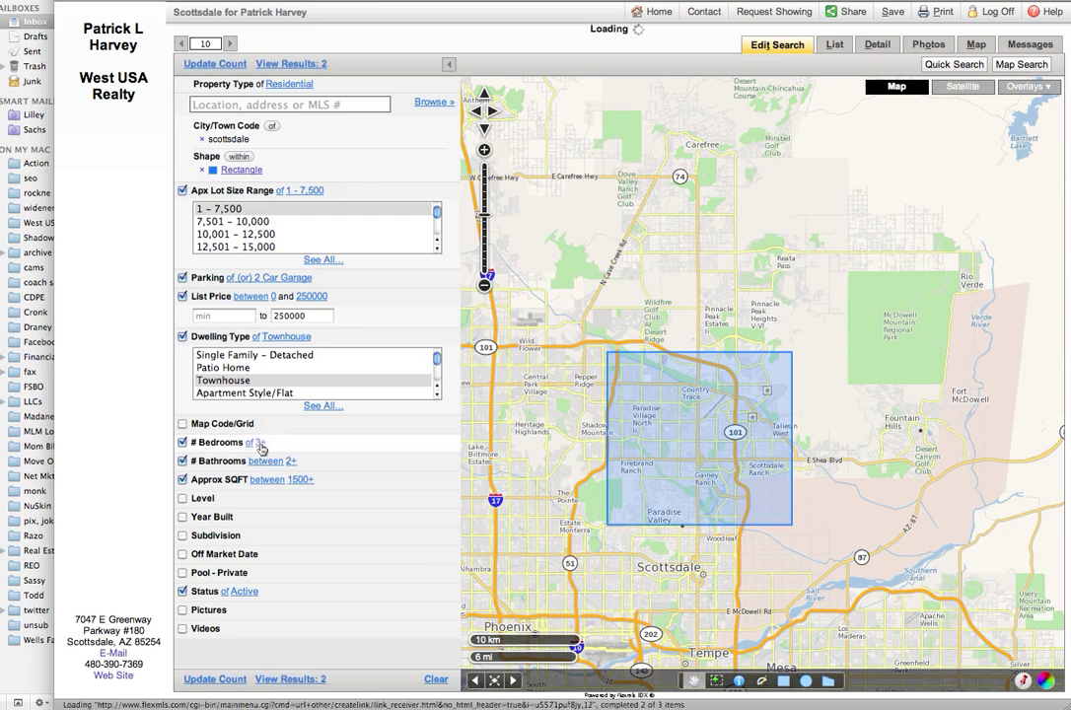
click(211, 461)
key(BackSpace)
text(2)
click(249, 463)
text(2)
click(279, 462)
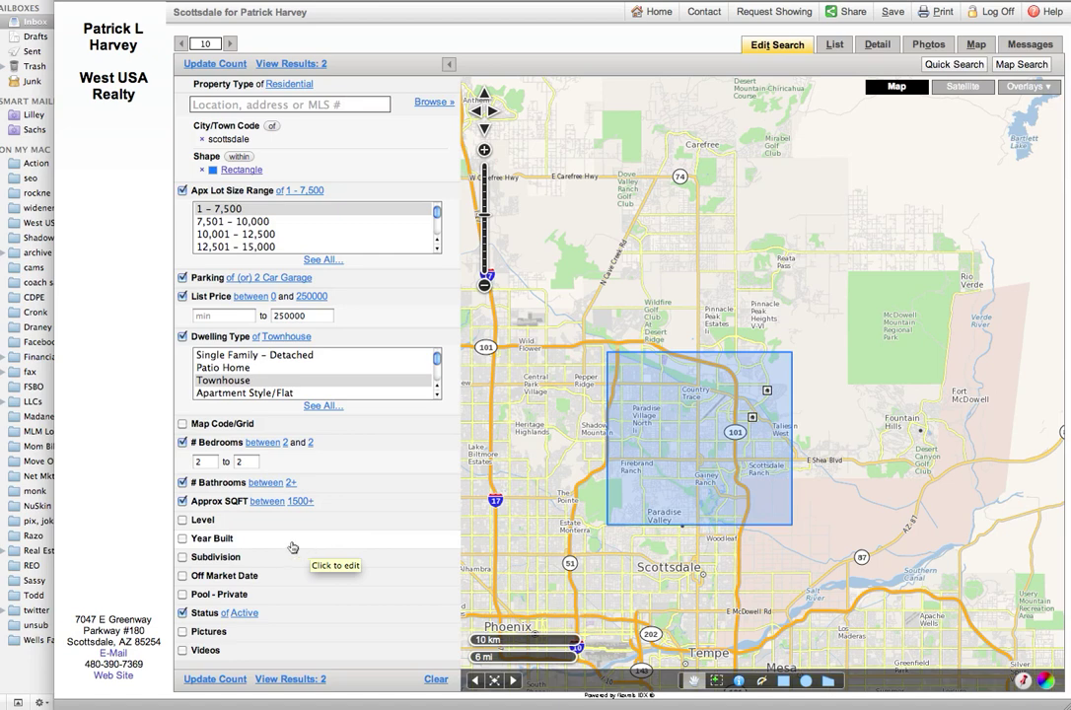
Step: Show the 2 results and open the $219,900 Thompson Peak Pkwy townhouse's Detail report
click(292, 677)
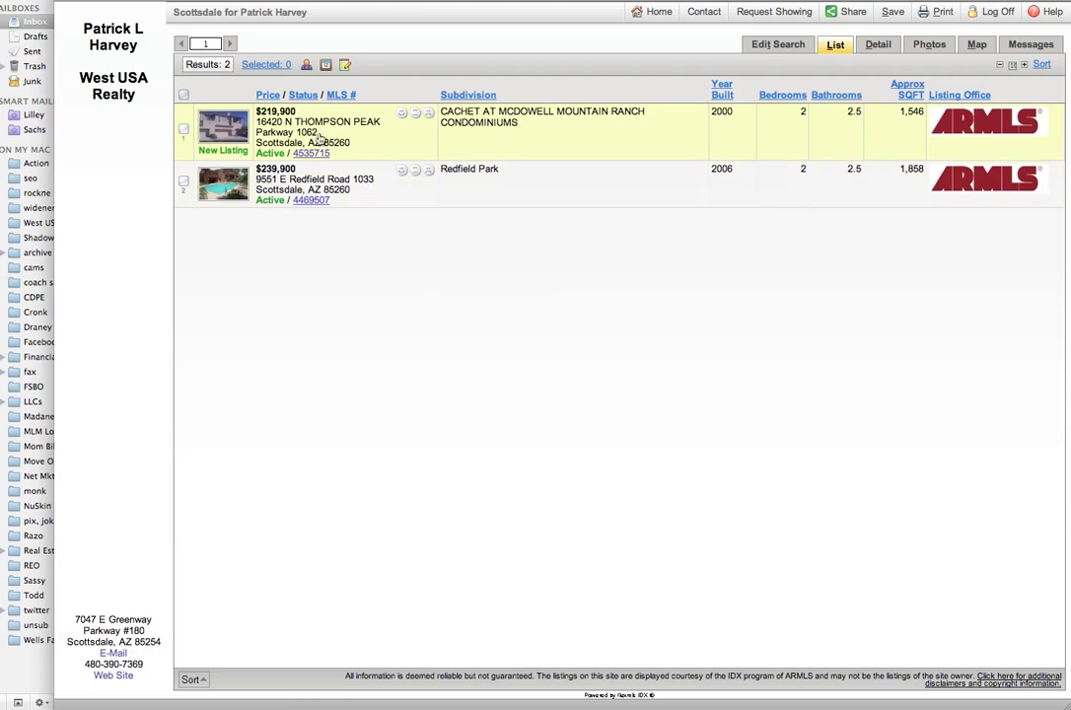
click(359, 142)
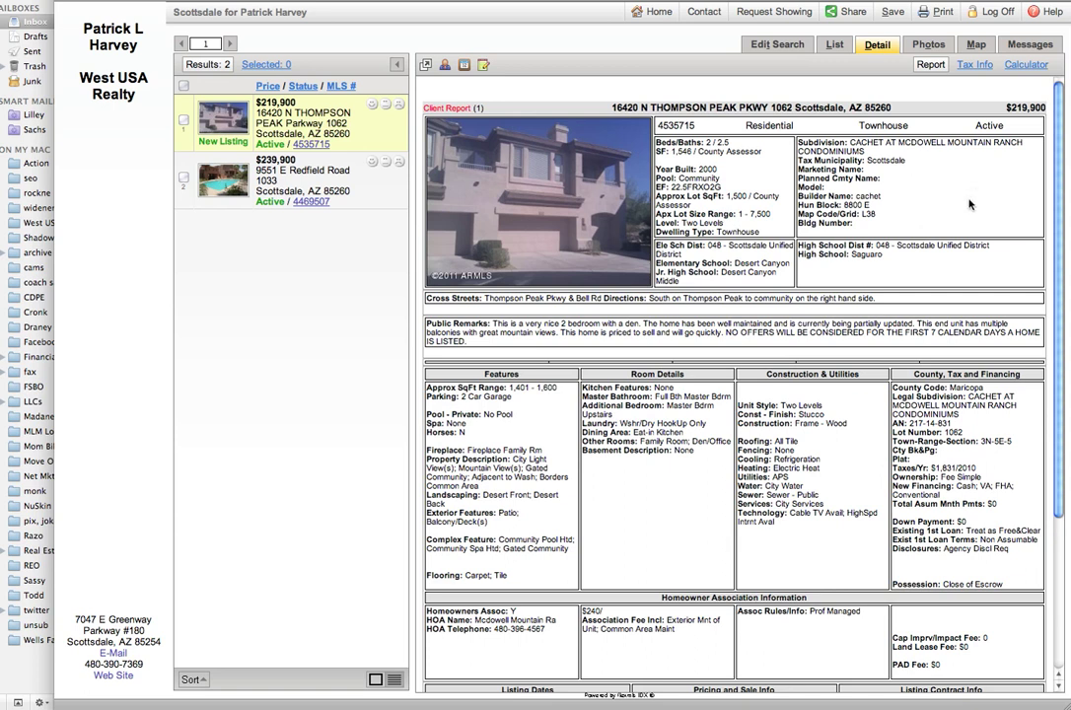
Step: Page through the first townhouse's photos: kitchen, hall bath, living room, back to front
click(929, 46)
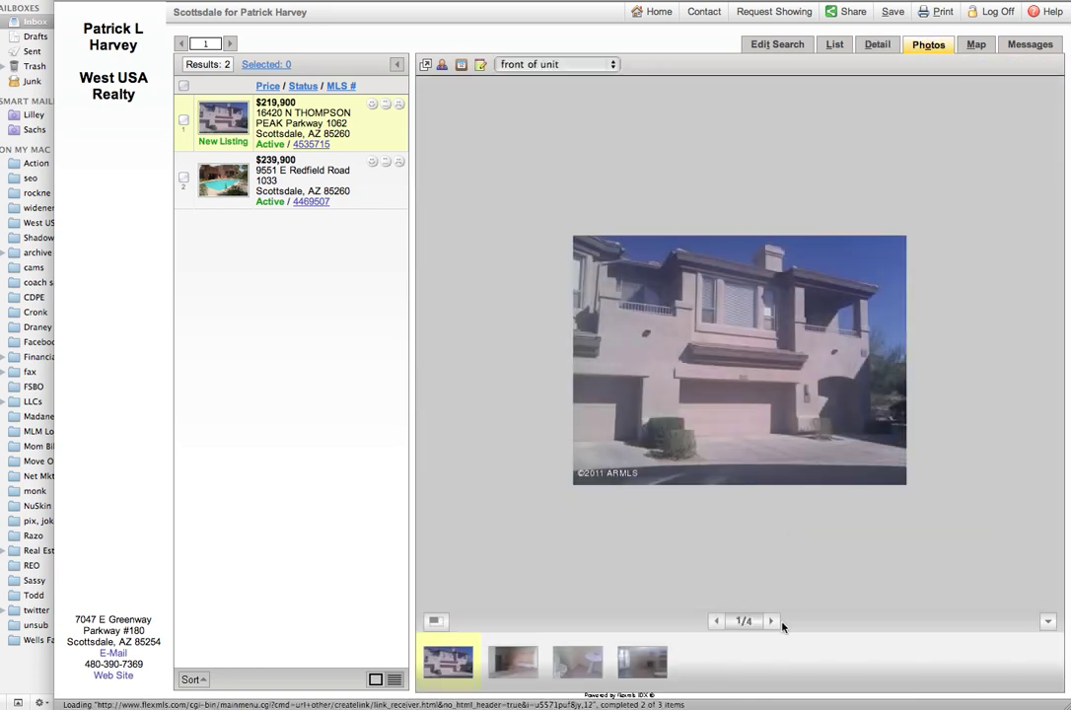
click(773, 621)
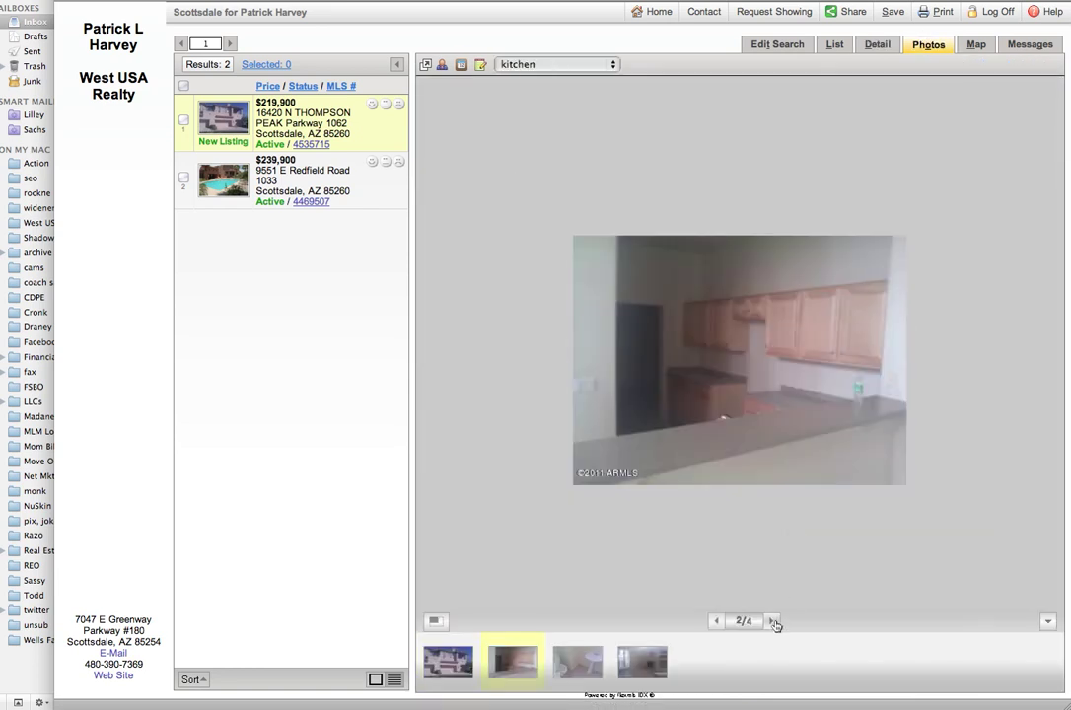
click(773, 622)
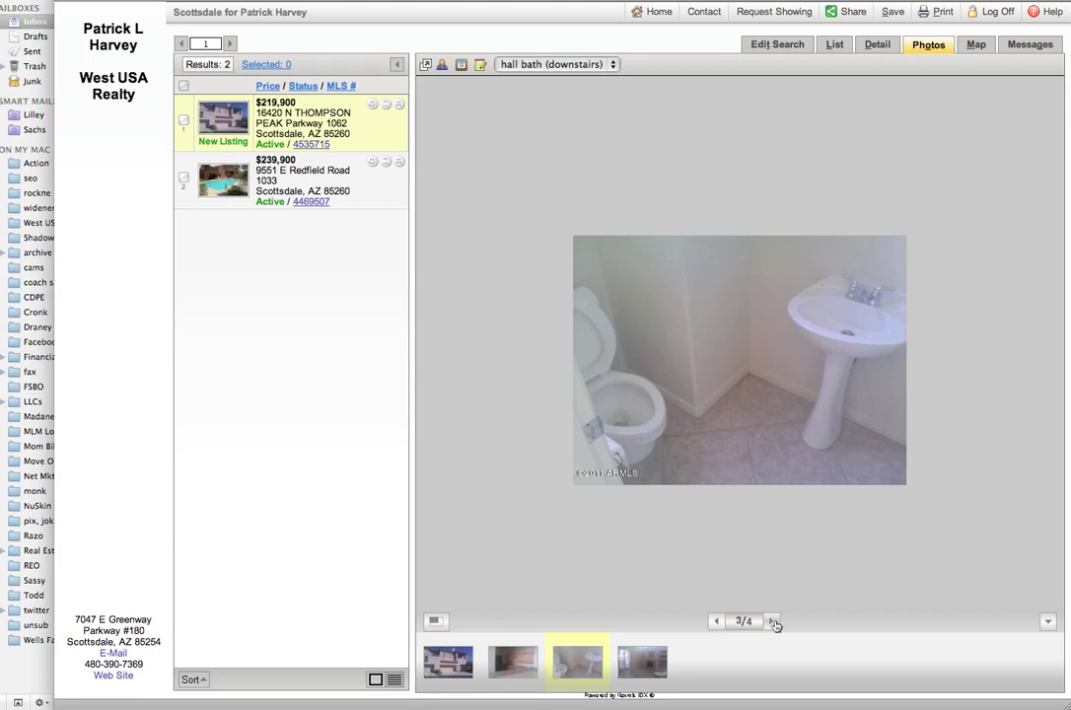
click(773, 622)
click(774, 622)
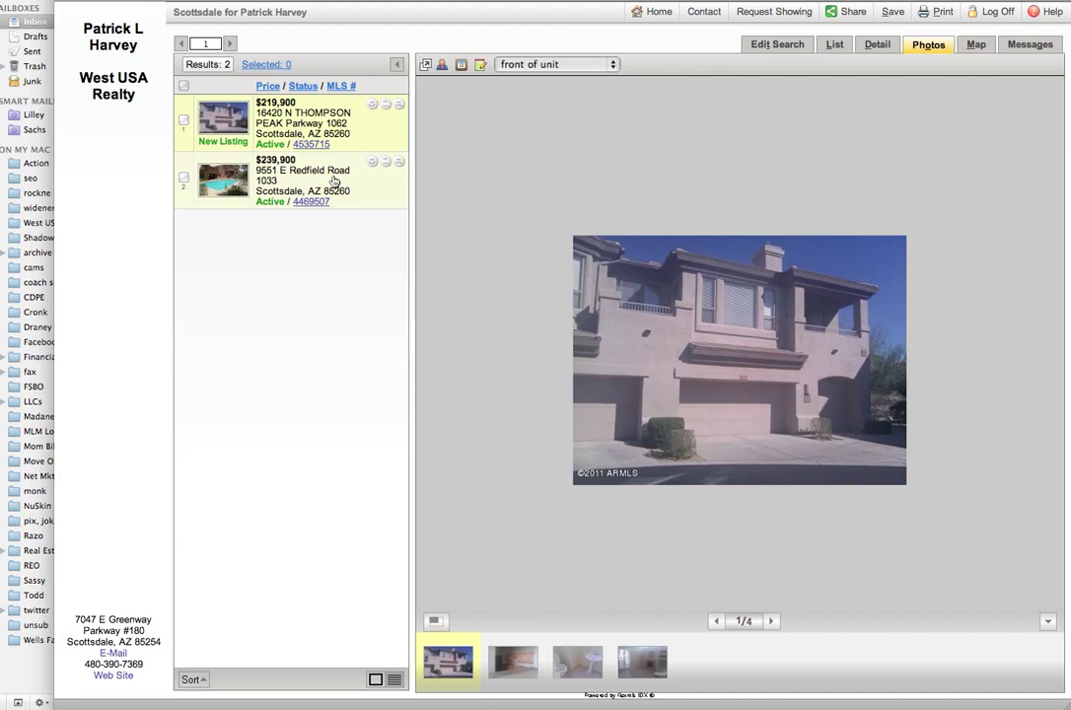
click(337, 181)
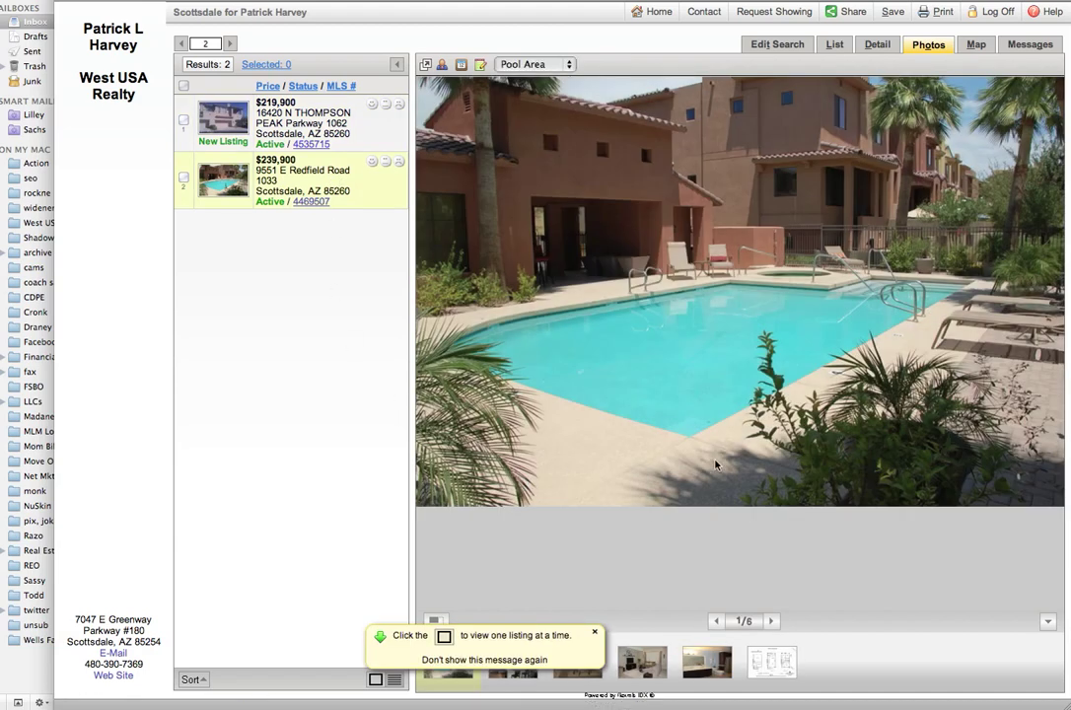
click(771, 623)
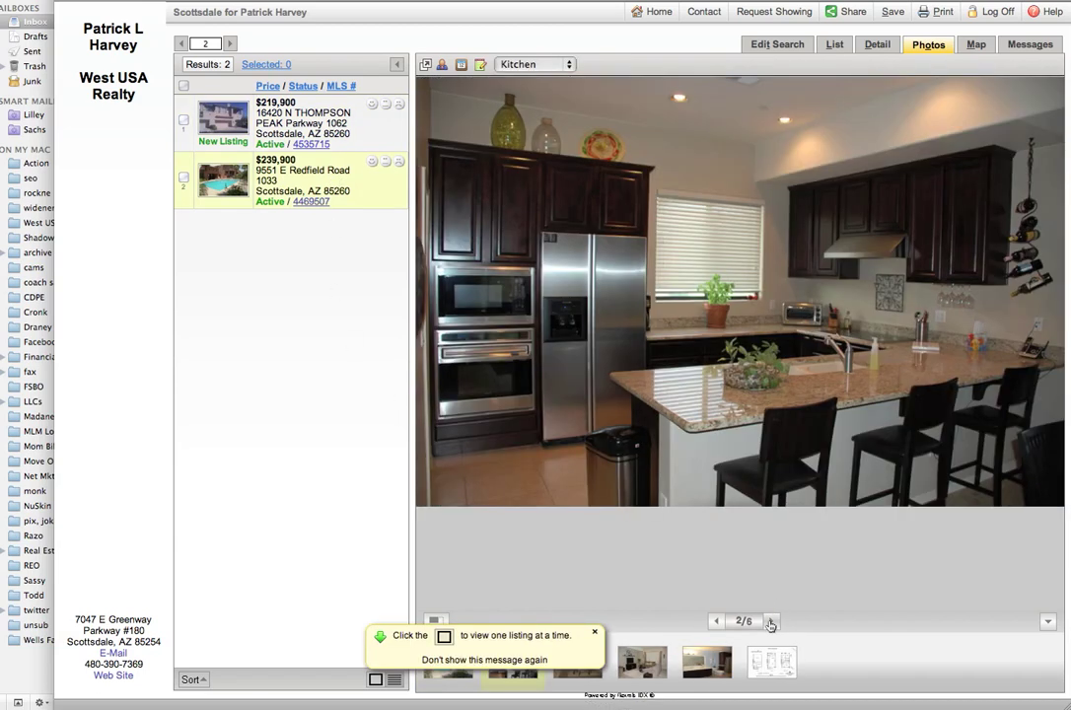
click(594, 632)
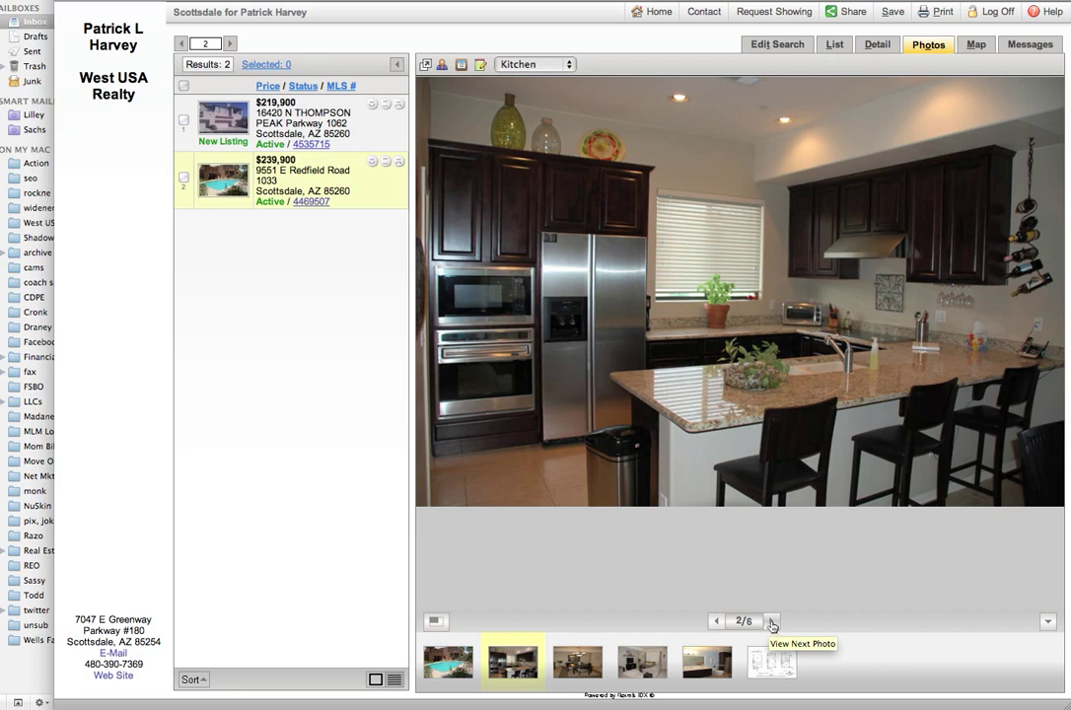
click(772, 622)
click(773, 622)
click(773, 623)
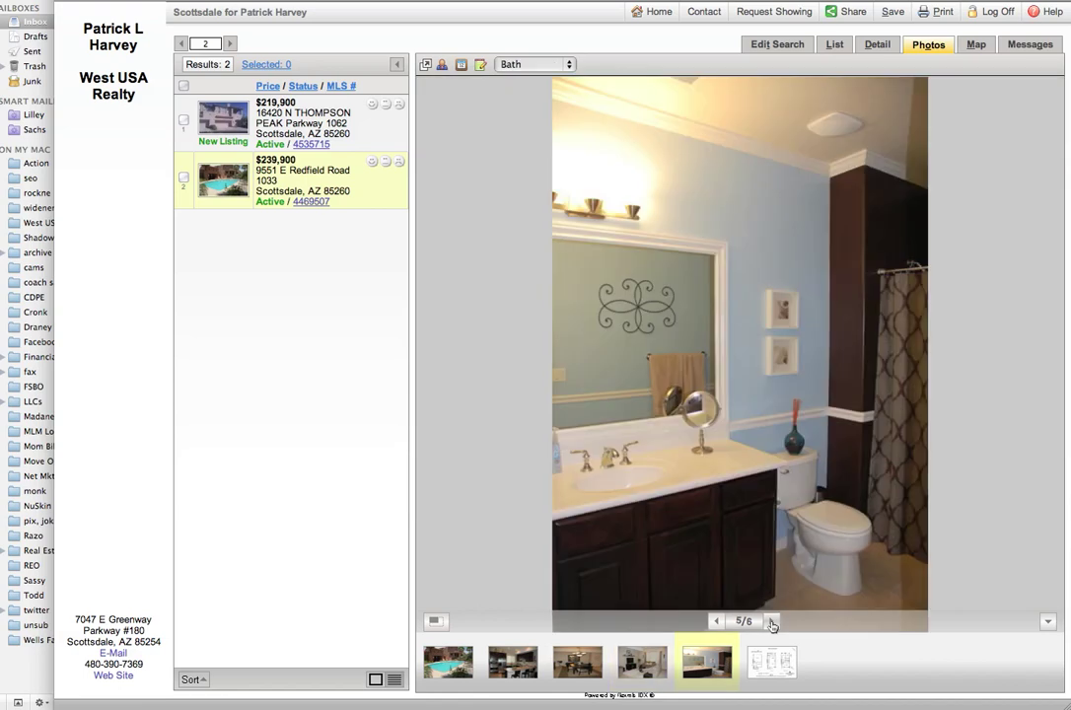
click(773, 623)
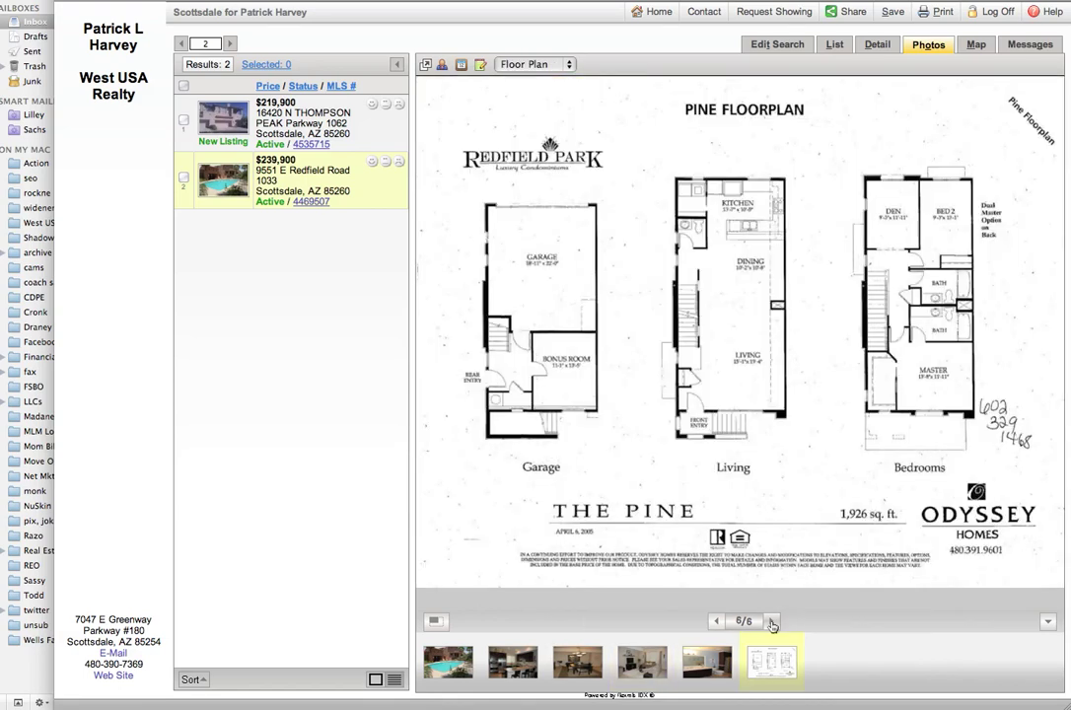
click(773, 623)
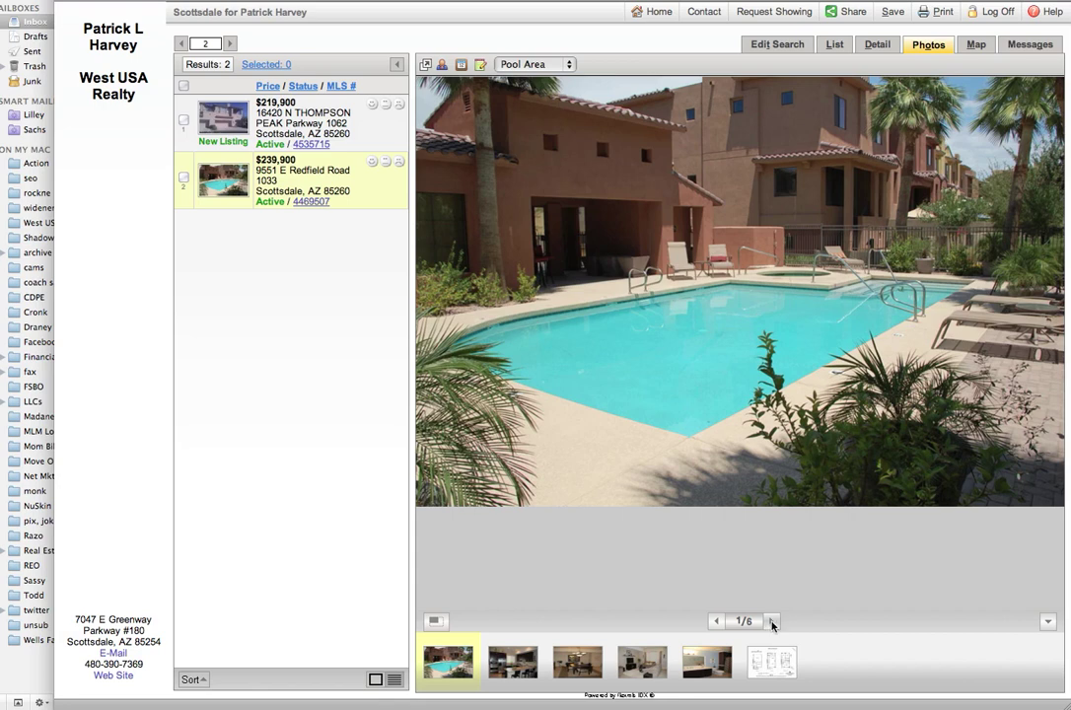
Step: Review the second listing's Detail report, then return to Edit Search for the ARMLS Full Search
click(874, 44)
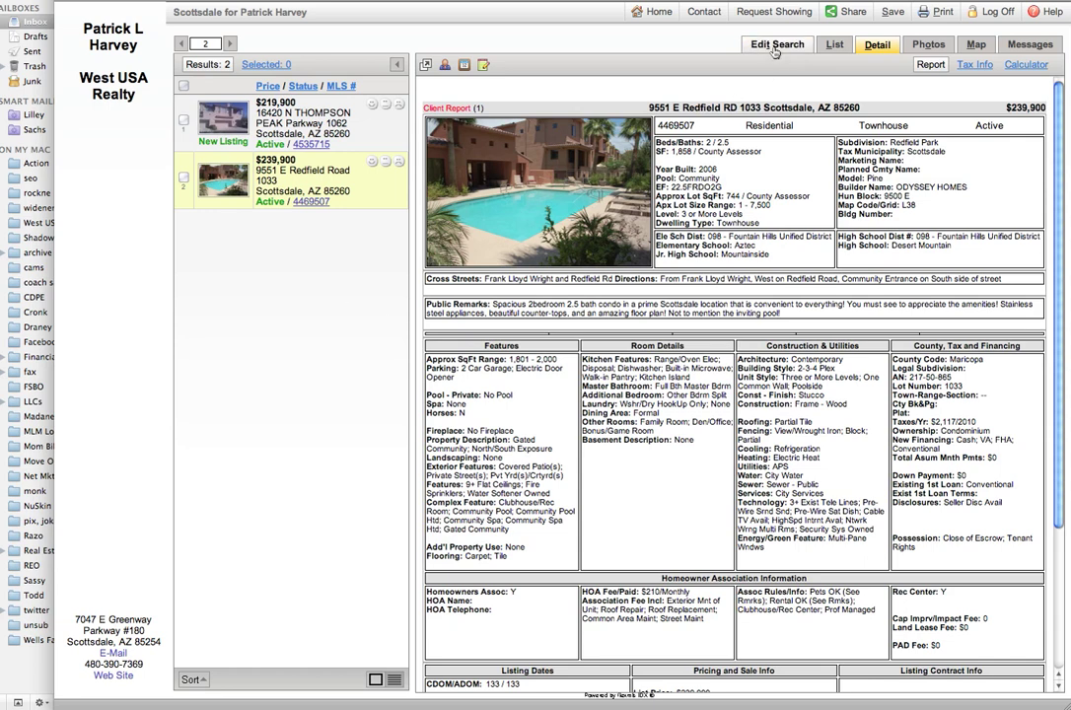
click(775, 47)
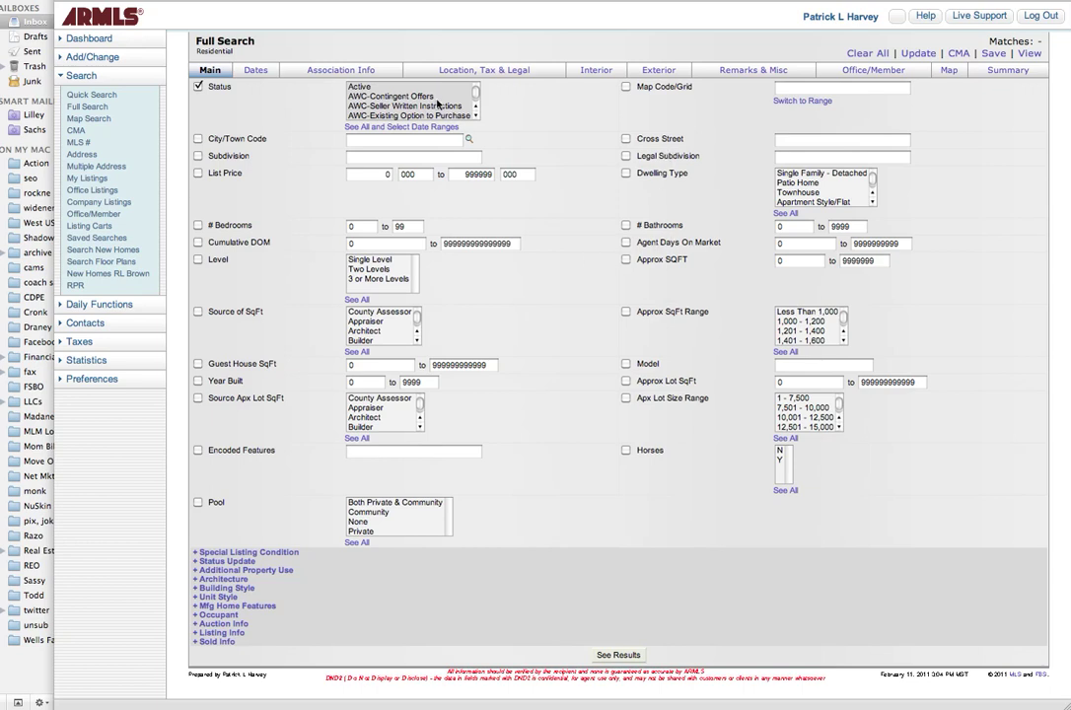
Step: On Association Info, expand Association & Fees and Association Fee Incl (Air Cond/Heating to Water)
click(329, 76)
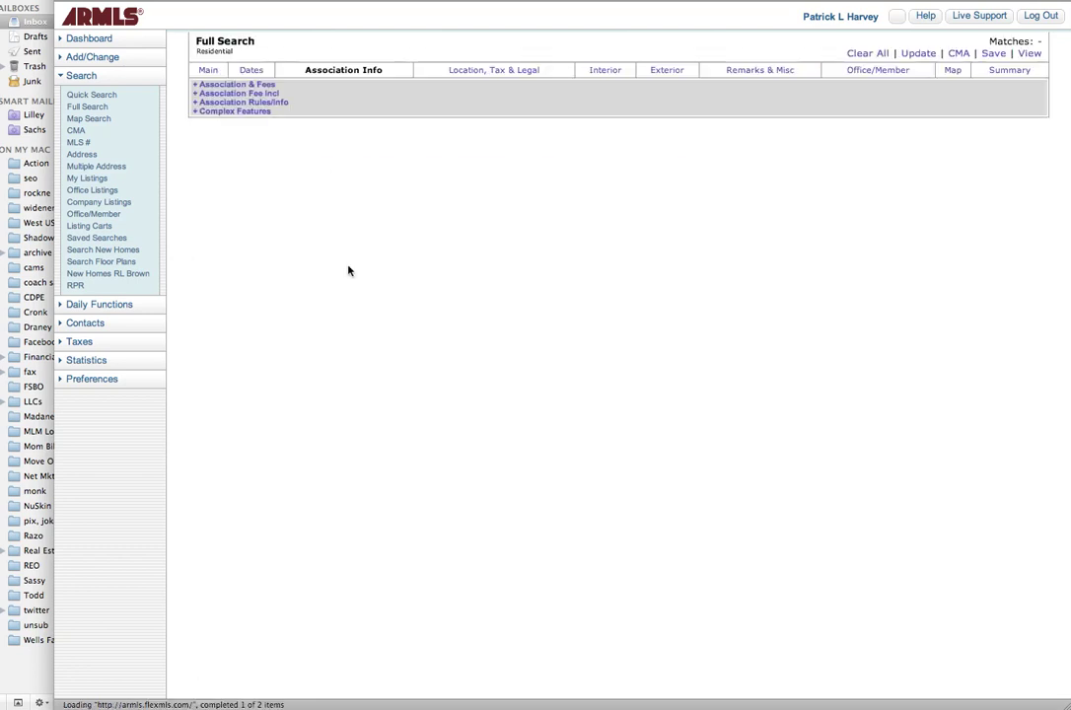
click(208, 85)
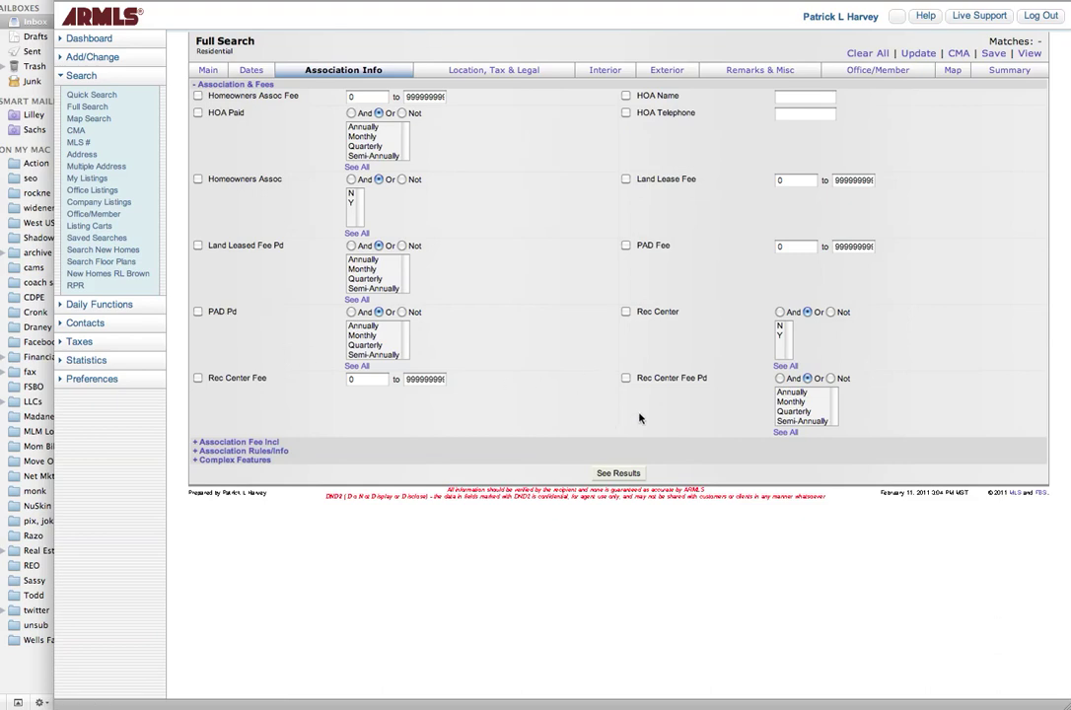
click(205, 446)
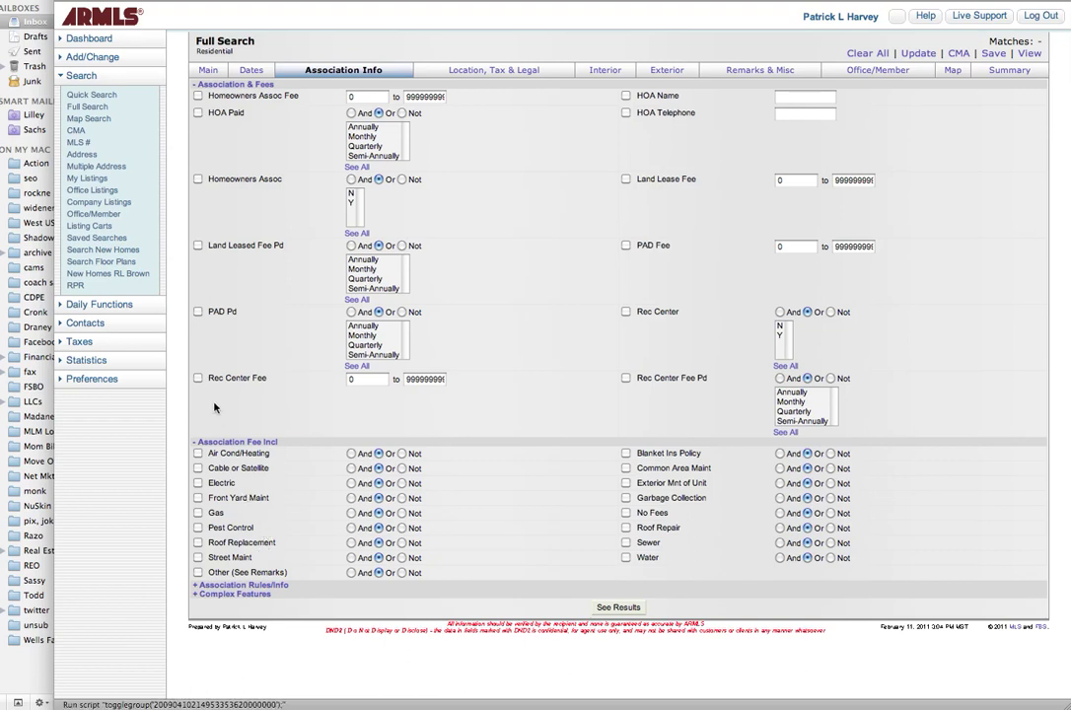
click(502, 74)
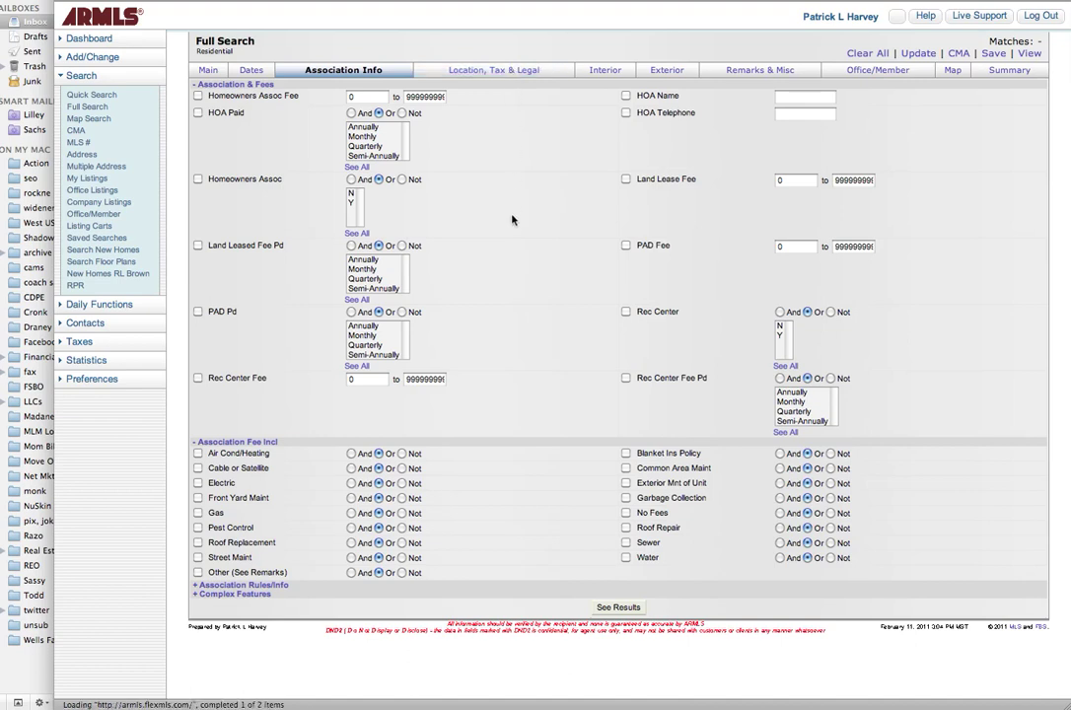
Step: Display the Location, Tax & Legal fields, from House Number to Marketing Name
click(510, 75)
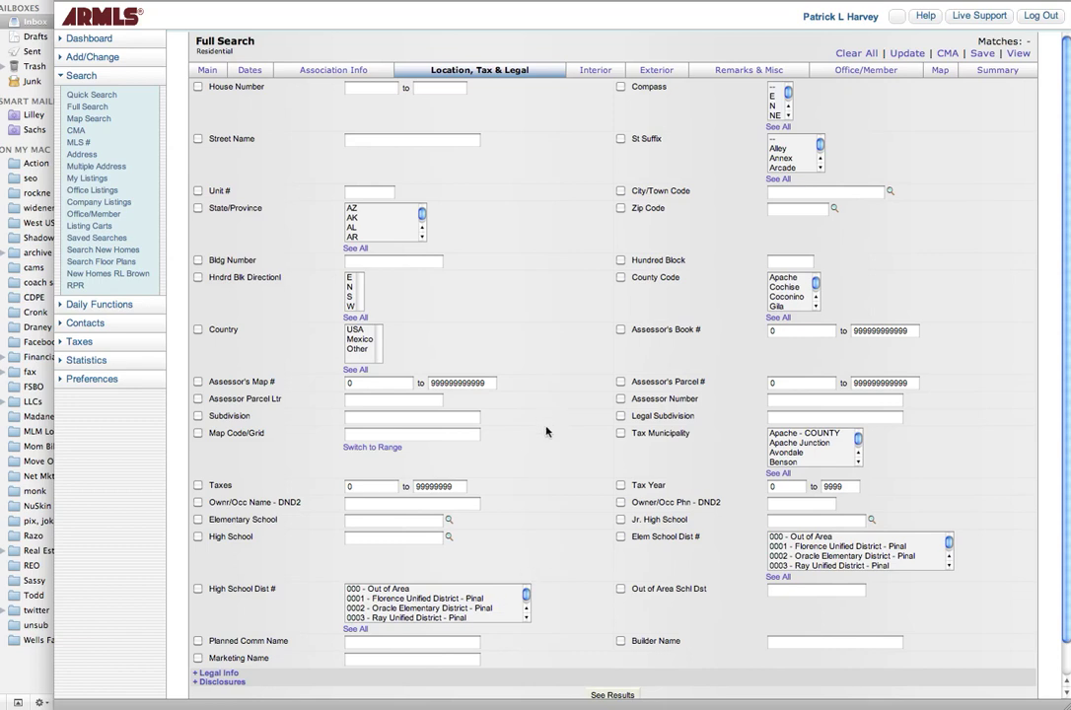
Step: On the Interior tab, expand the Dining Area, Kitchen Features, Master Bathroom and Laundry groups
click(601, 75)
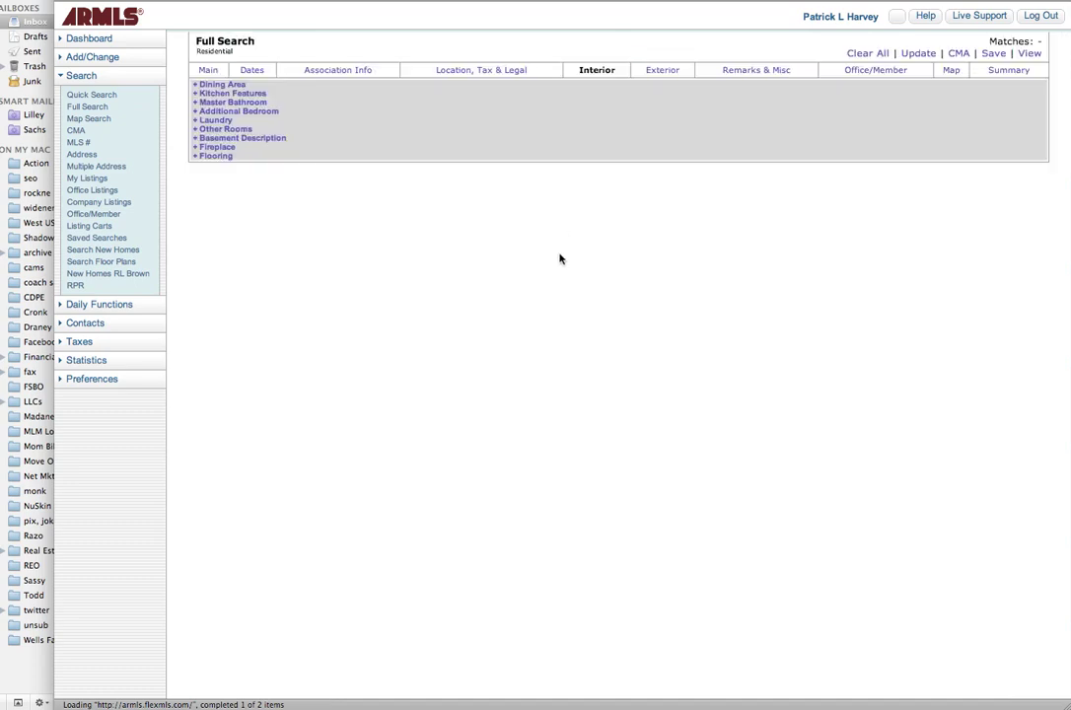
click(211, 85)
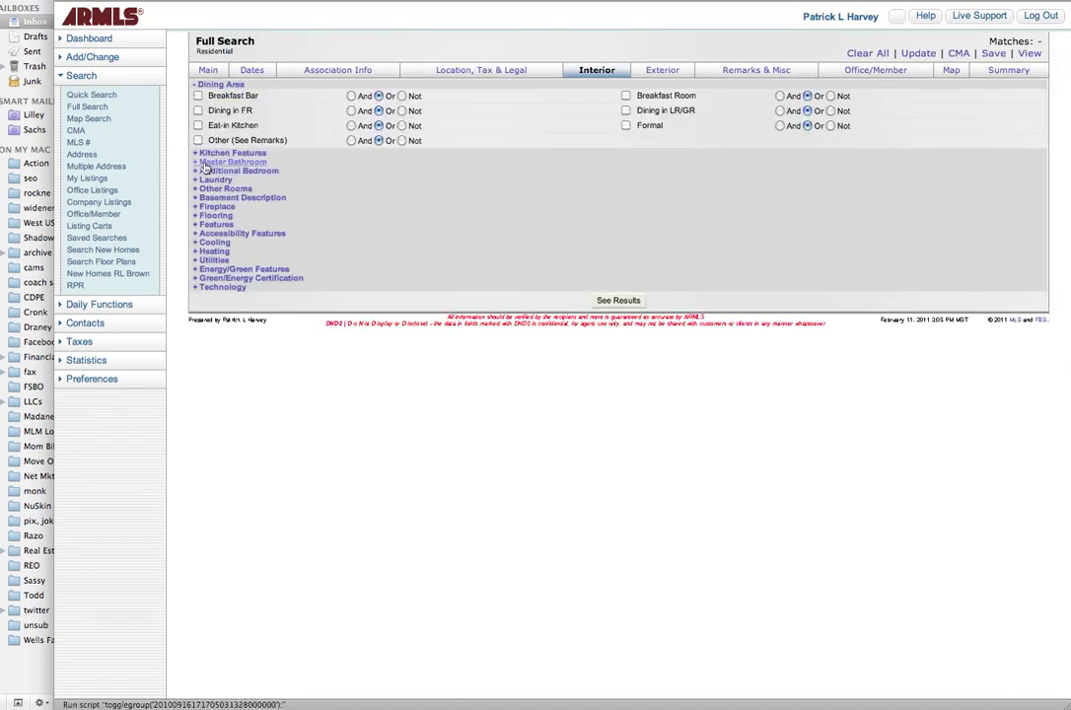
click(200, 155)
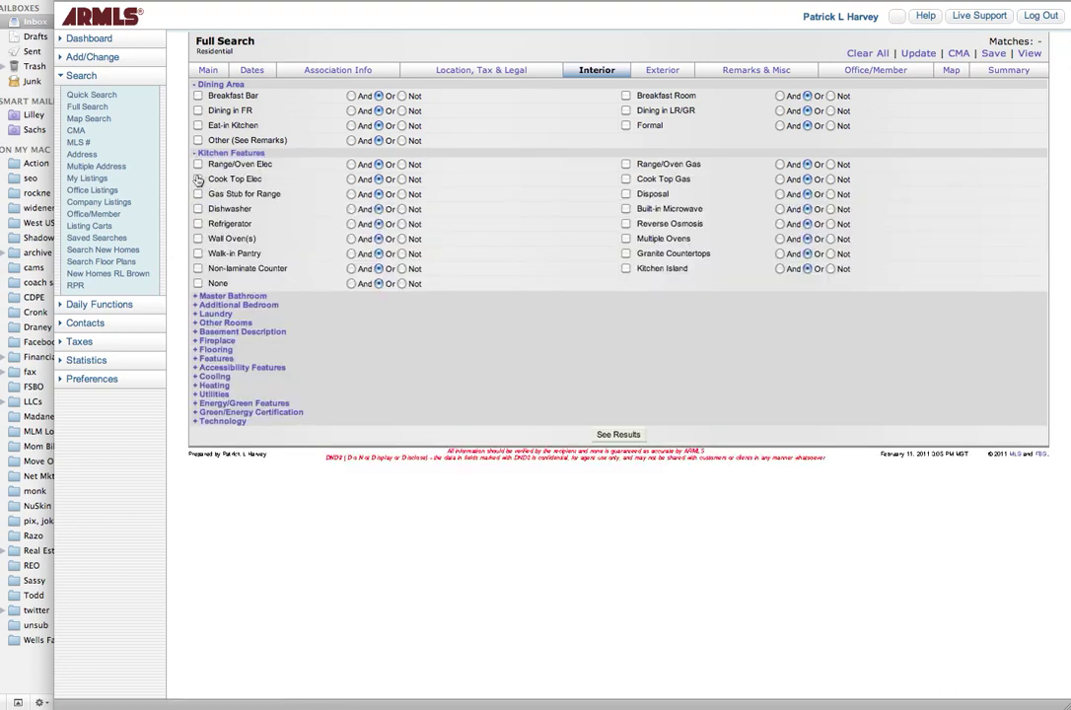
click(199, 297)
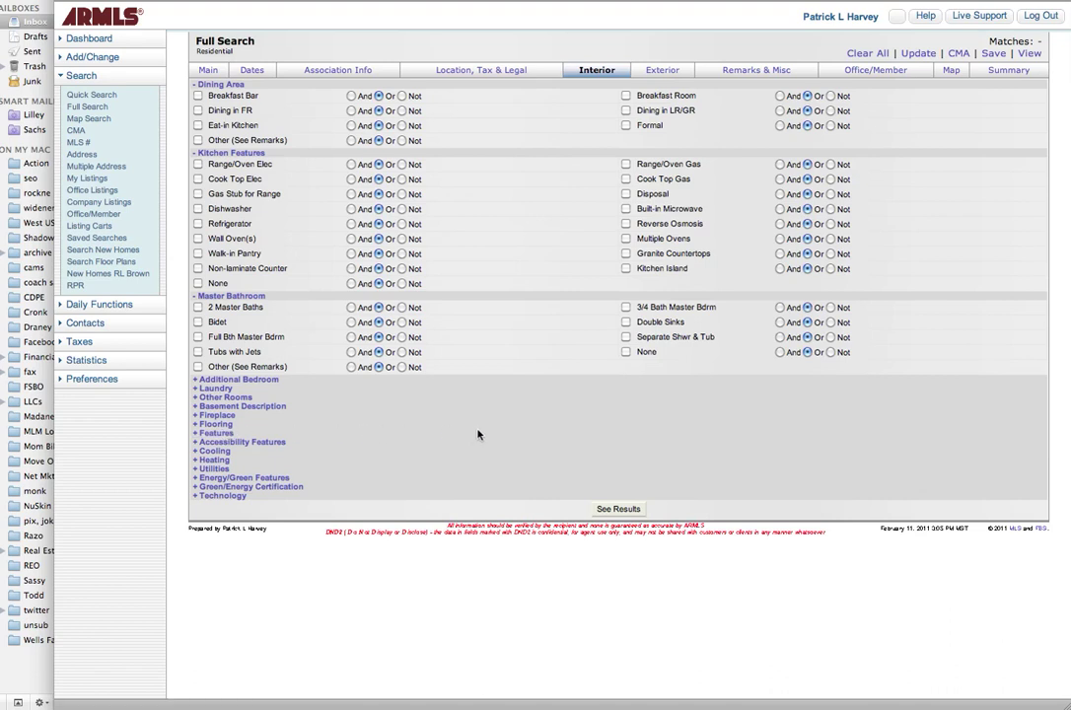
click(200, 391)
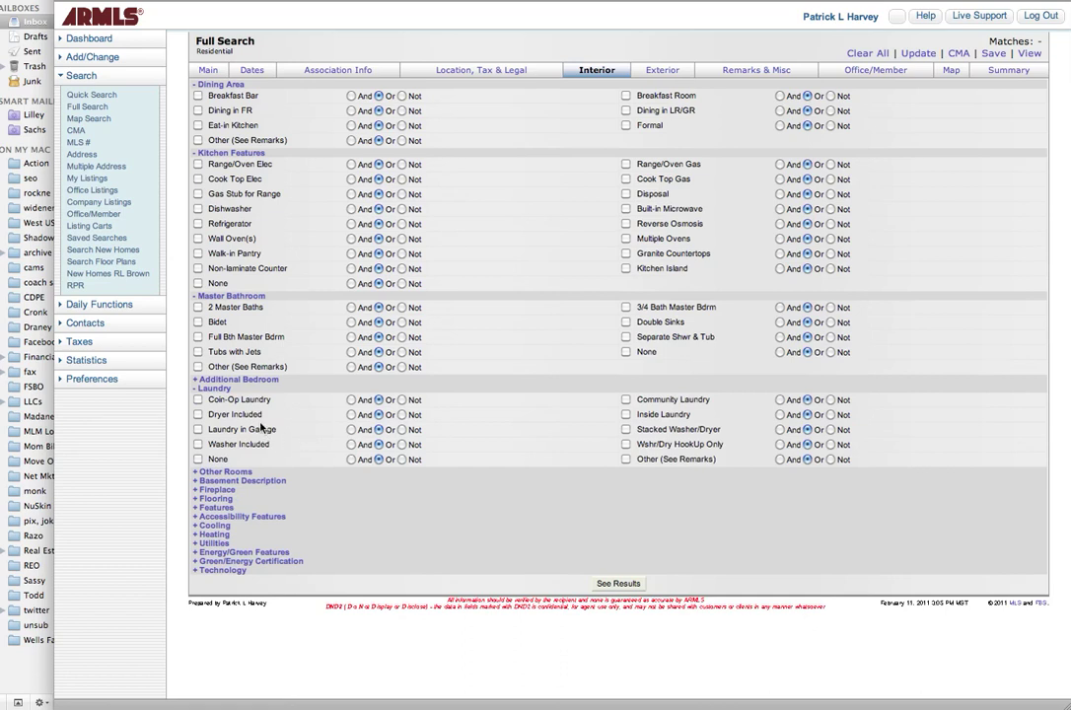